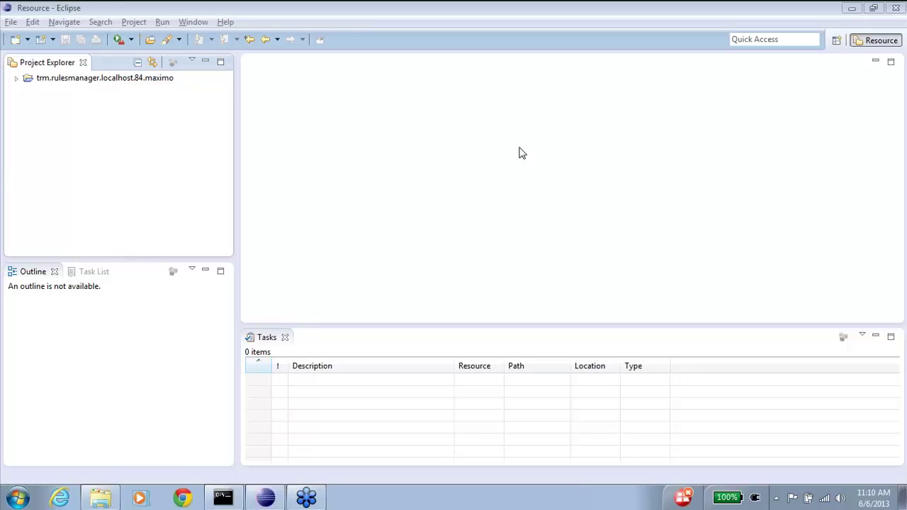
{"action": "left_click", "coordinate": [519, 153]}
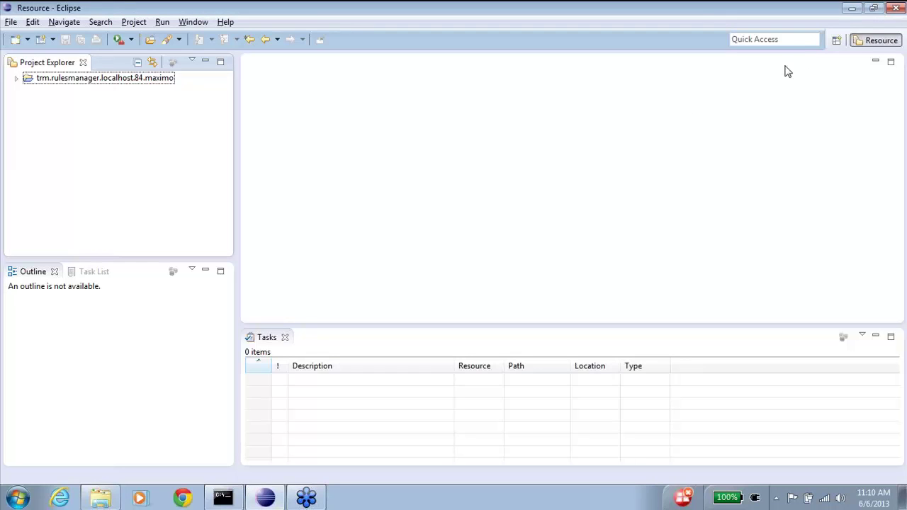
{"action": "left_click", "coordinate": [839, 41]}
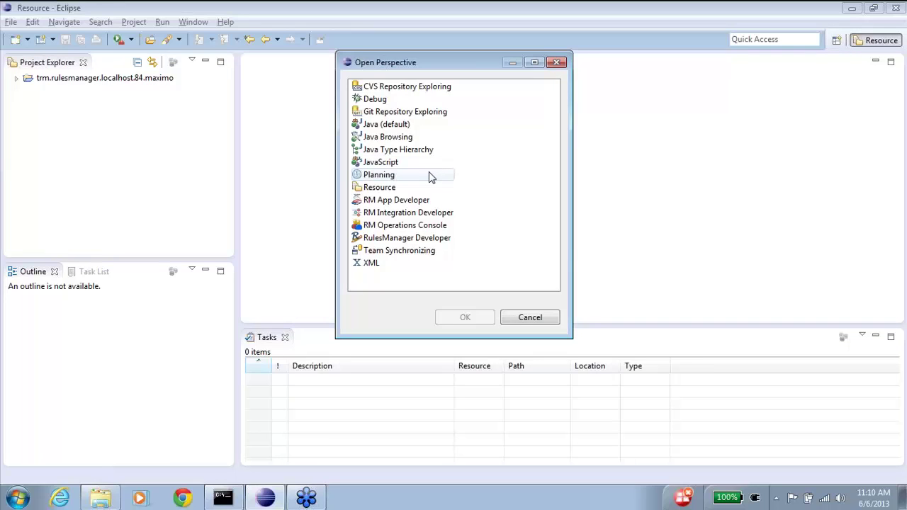
{"action": "left_click", "coordinate": [531, 319]}
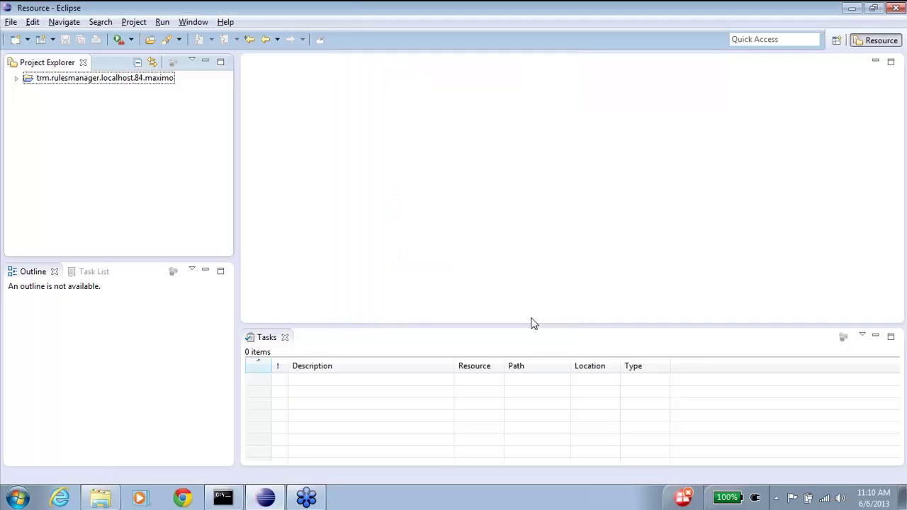
Step: Open the RM App Developer perspective
{"action": "left_click", "coordinate": [203, 24]}
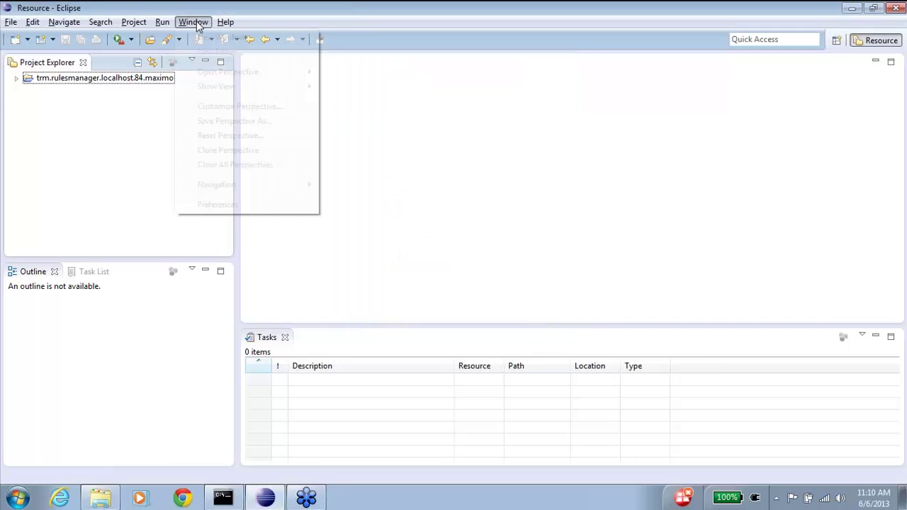
{"action": "mouse_move", "coordinate": [219, 75]}
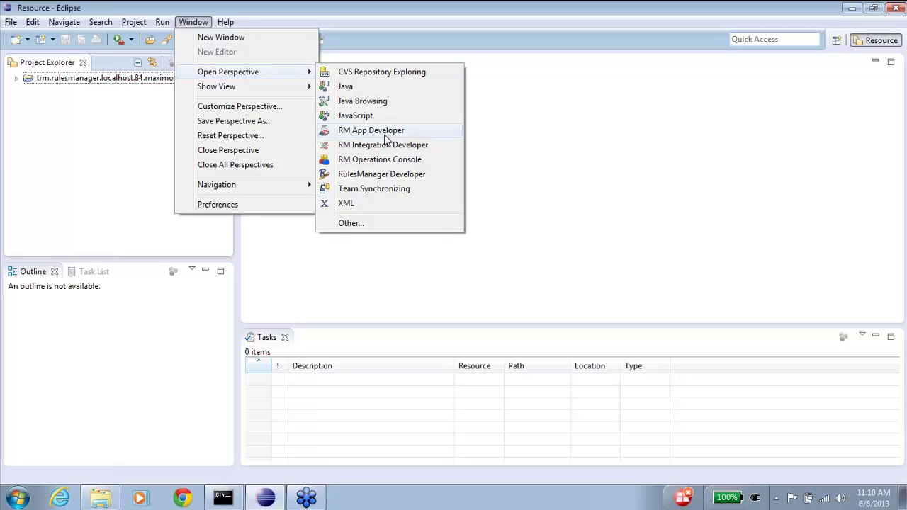
{"action": "left_click", "coordinate": [387, 131]}
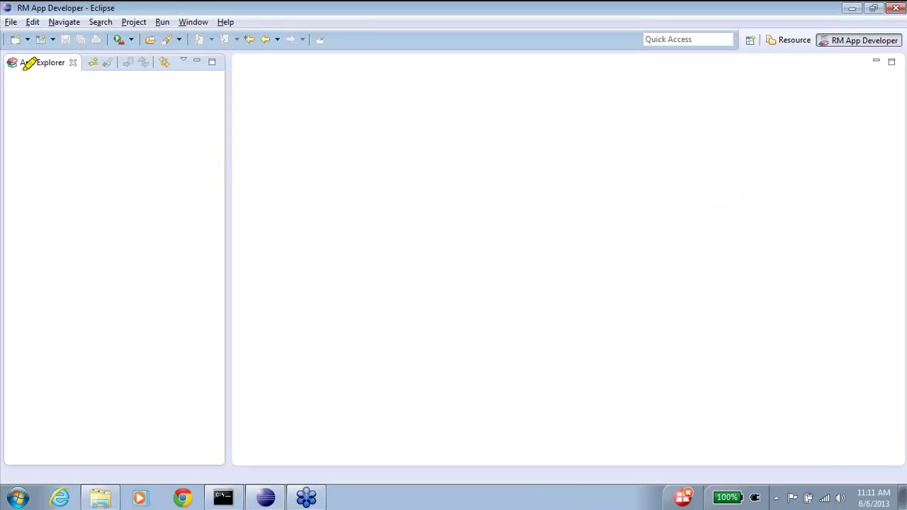
{"action": "mouse_move", "coordinate": [7, 50]}
{"action": "left_mouse_down"}
{"action": "mouse_move", "coordinate": [81, 47]}
{"action": "mouse_move", "coordinate": [173, 63]}
{"action": "mouse_move", "coordinate": [317, 354]}
{"action": "mouse_move", "coordinate": [210, 417]}
{"action": "mouse_move", "coordinate": [4, 257]}
{"action": "mouse_move", "coordinate": [17, 65]}
{"action": "left_mouse_up"}
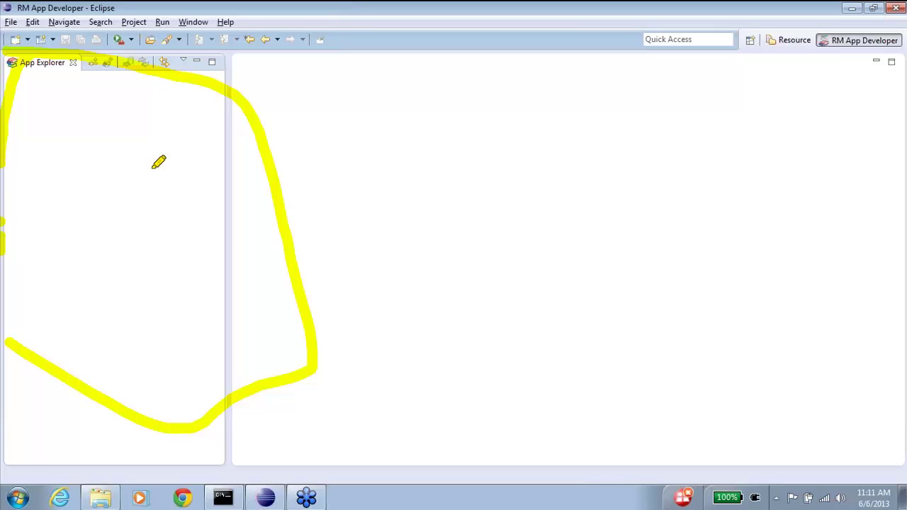
{"action": "right_click", "coordinate": [716, 158]}
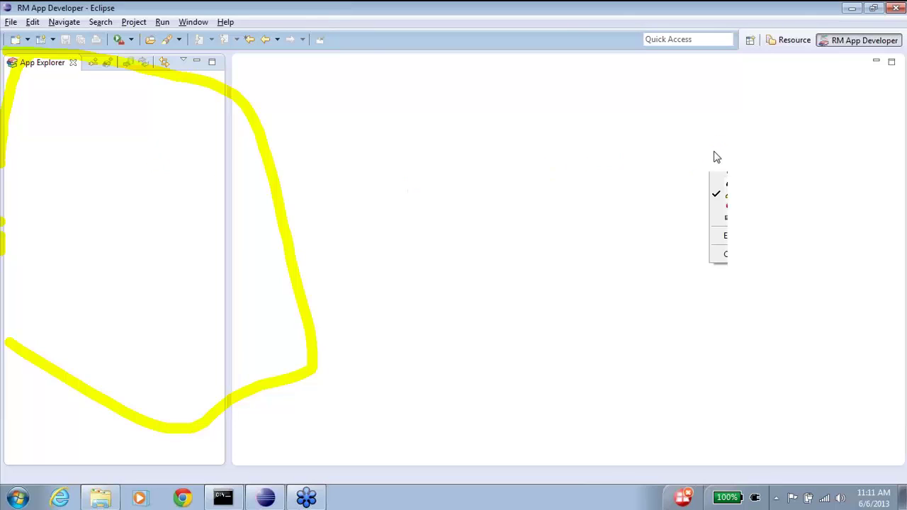
{"action": "left_click", "coordinate": [741, 239]}
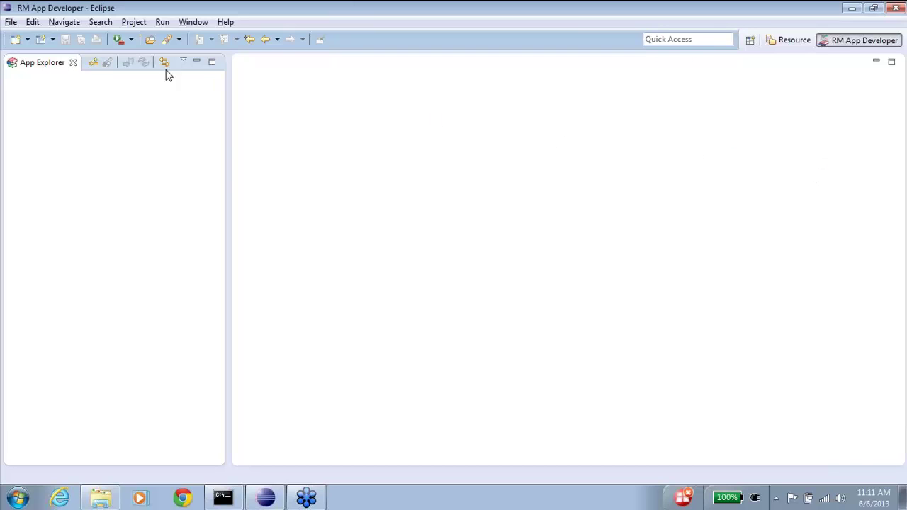
{"action": "left_click", "coordinate": [59, 71]}
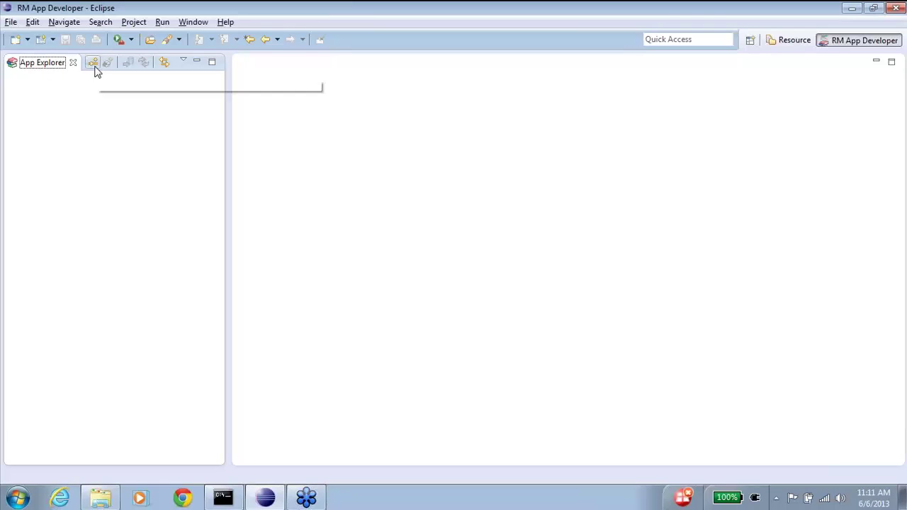
{"action": "left_click", "coordinate": [94, 65]}
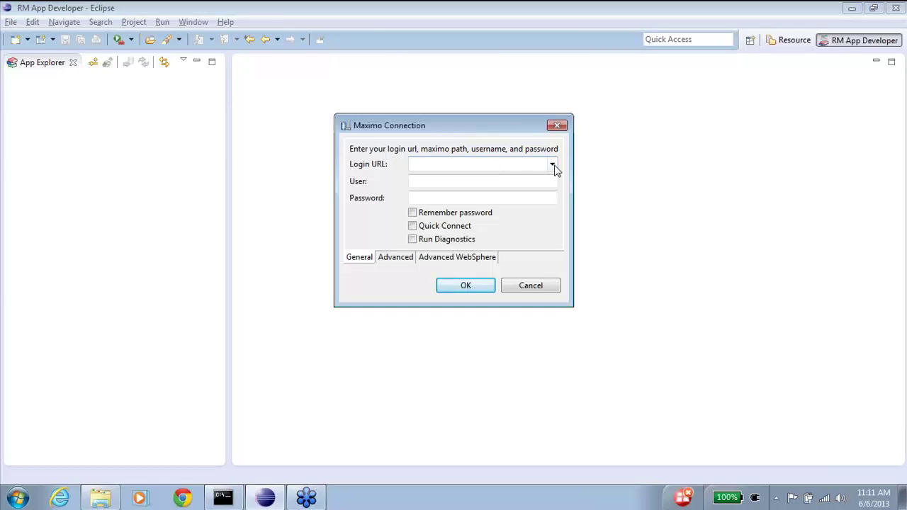
{"action": "left_click", "coordinate": [552, 164]}
{"action": "left_click", "coordinate": [496, 177]}
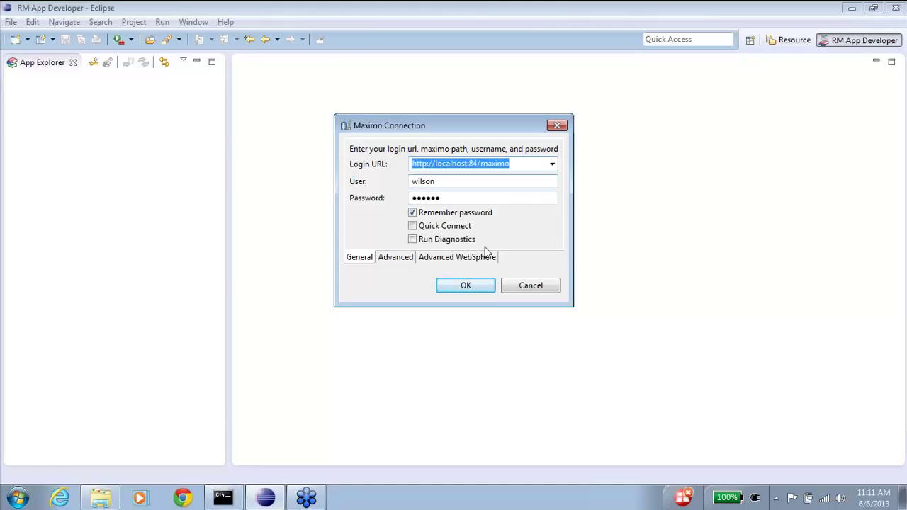
{"action": "left_click", "coordinate": [477, 293]}
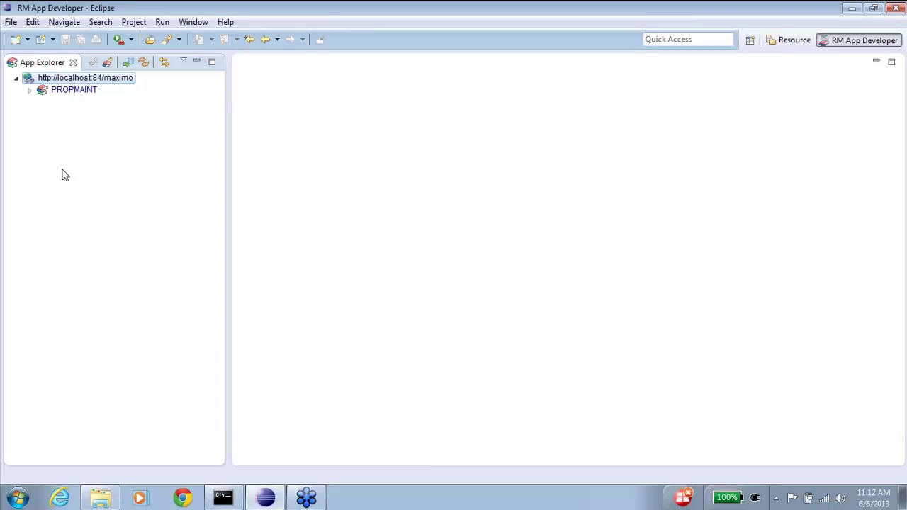
Step: Try to open the SR application from the list of Maximo applications
{"action": "left_click", "coordinate": [108, 63]}
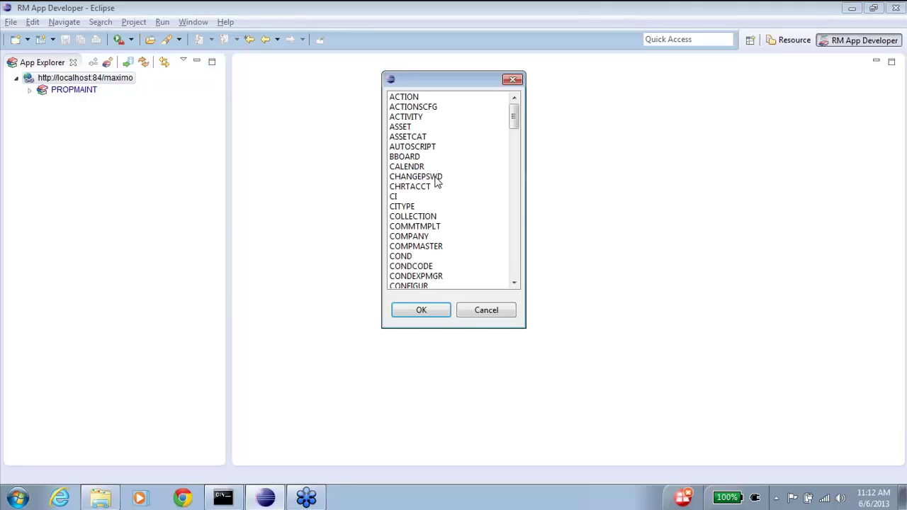
{"action": "left_click", "coordinate": [435, 177]}
{"action": "key", "text": "s"}
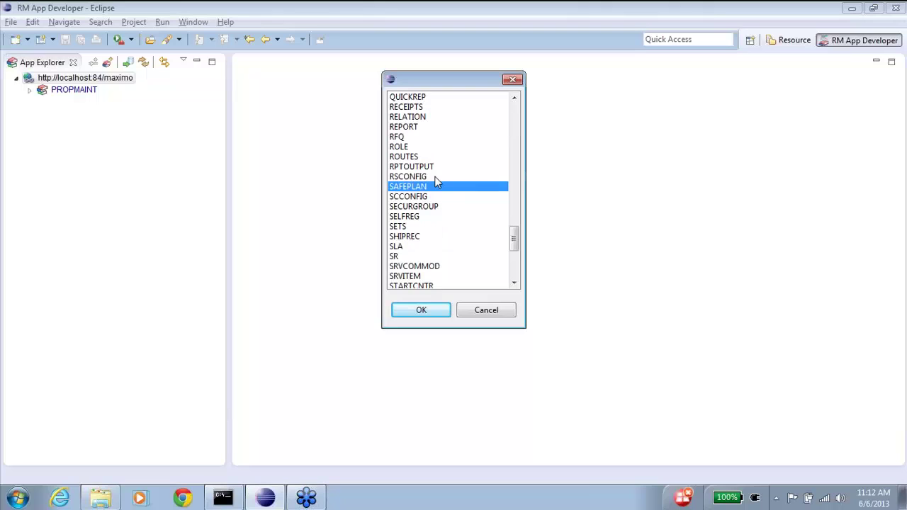
{"action": "key", "text": "r"}
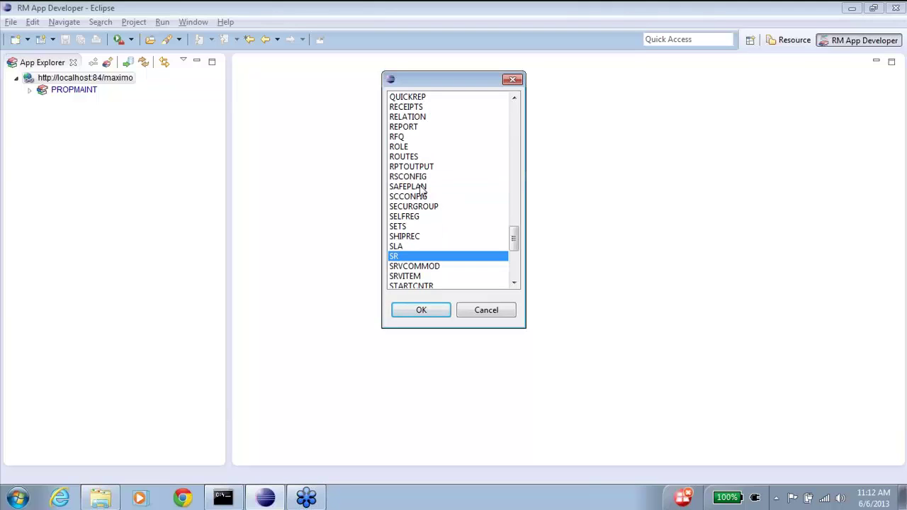
{"action": "left_click", "coordinate": [421, 310]}
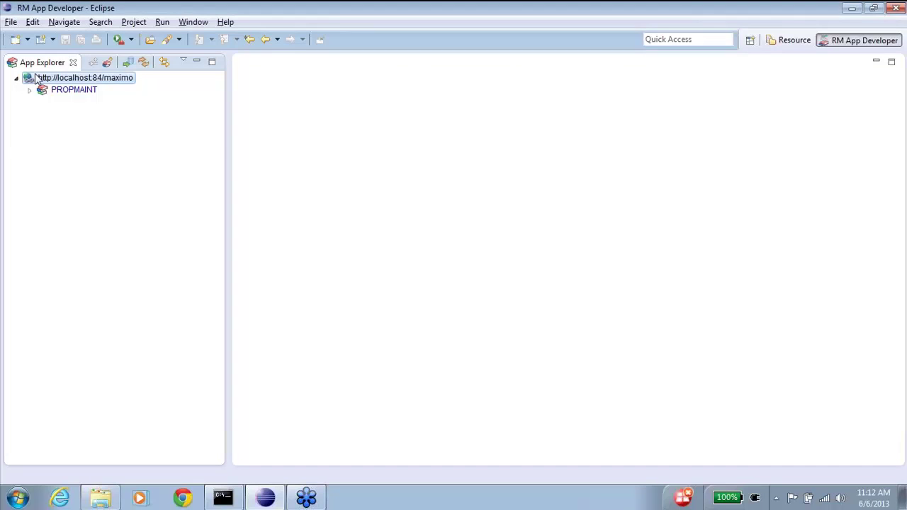
Step: Open the SR application from the server's application list and expand its Objects folder in the App Explorer
{"action": "left_click", "coordinate": [112, 63]}
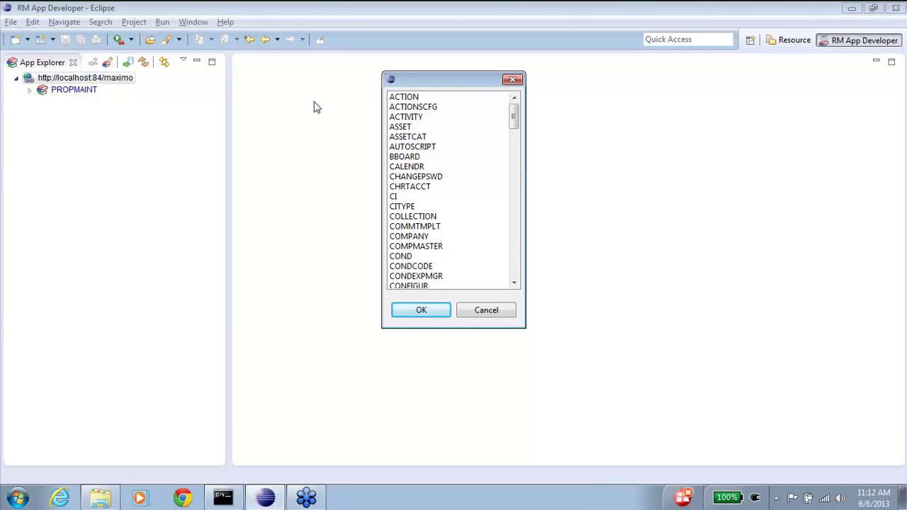
{"action": "left_click", "coordinate": [409, 126]}
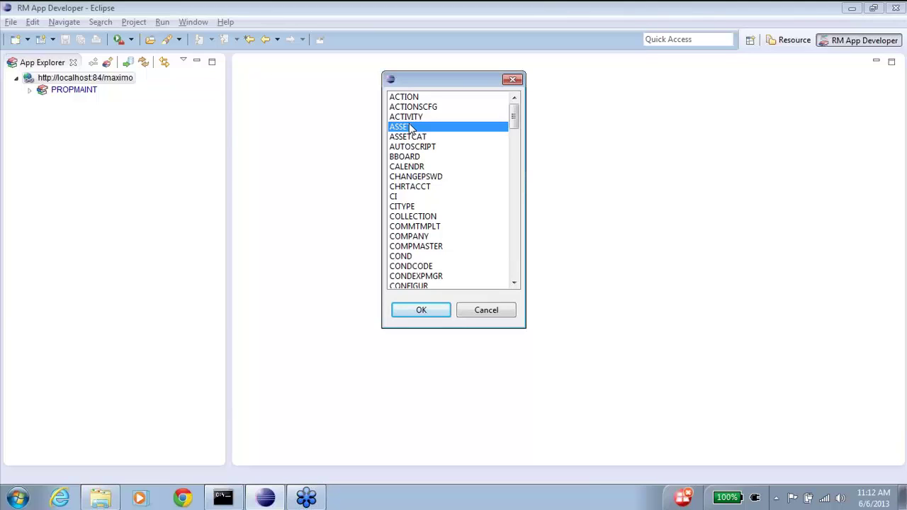
{"action": "type", "text": "sr"}
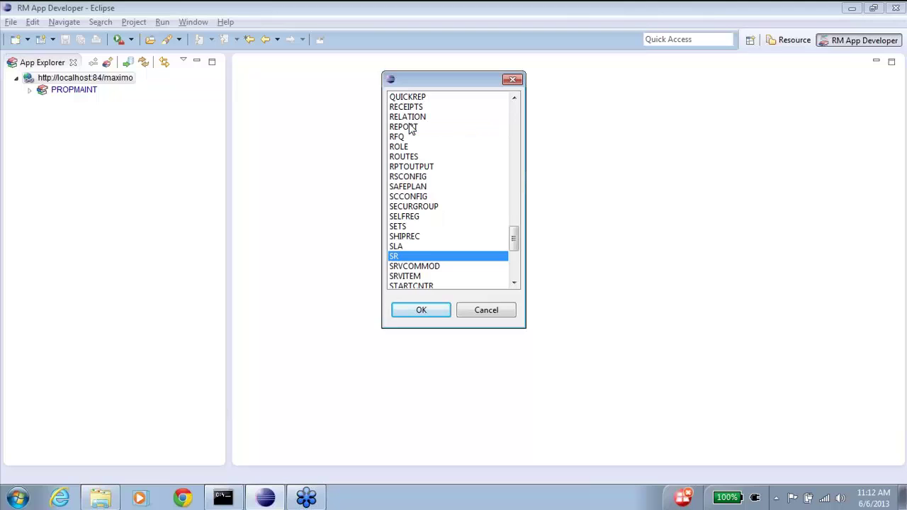
{"action": "left_click", "coordinate": [424, 314]}
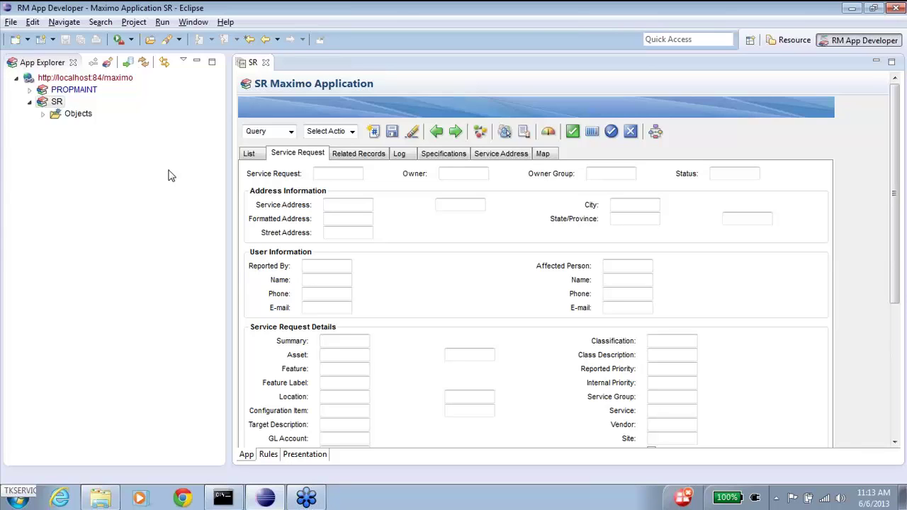
{"action": "left_click", "coordinate": [43, 114]}
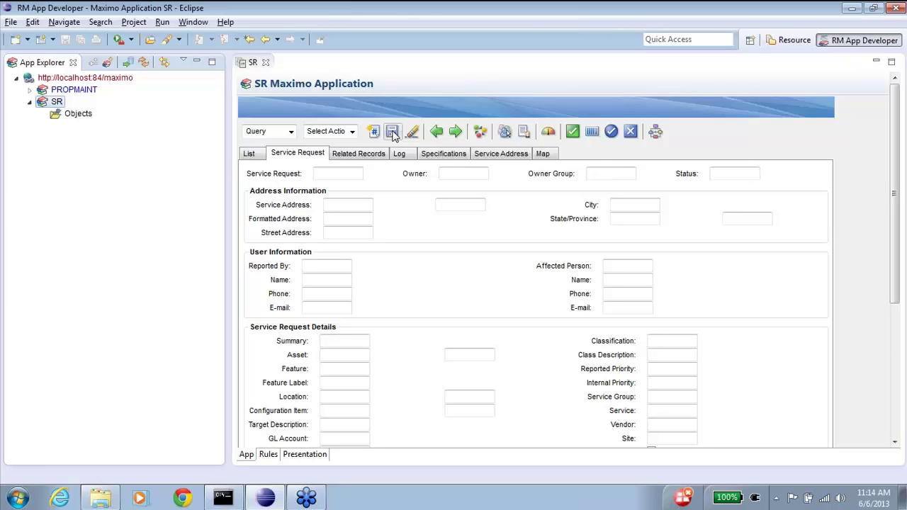
Step: Create a new OnFirstSave record rule from the save icon of the SR application preview
{"action": "right_click", "coordinate": [394, 135]}
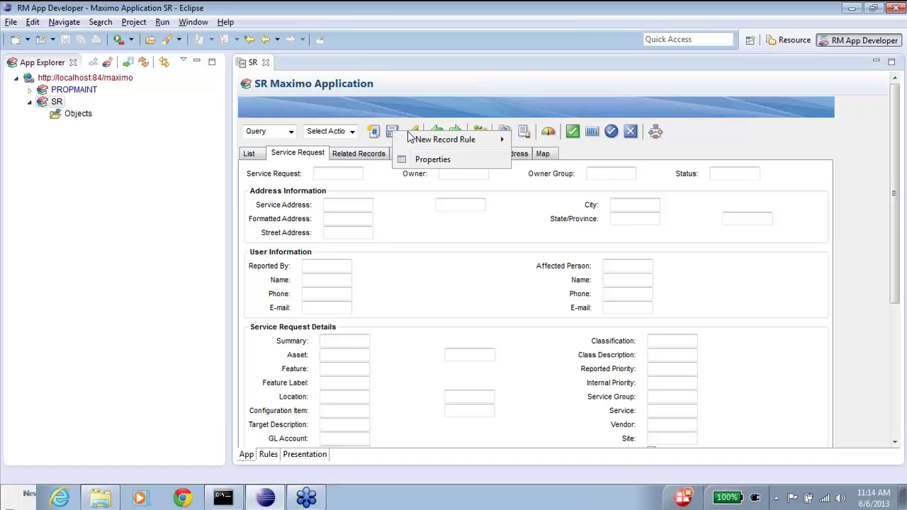
{"action": "mouse_move", "coordinate": [496, 139]}
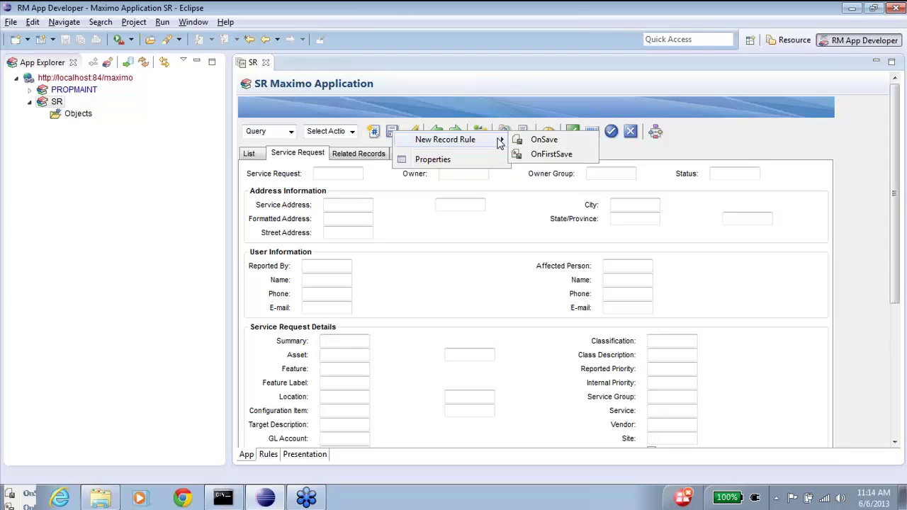
{"action": "left_click", "coordinate": [537, 156]}
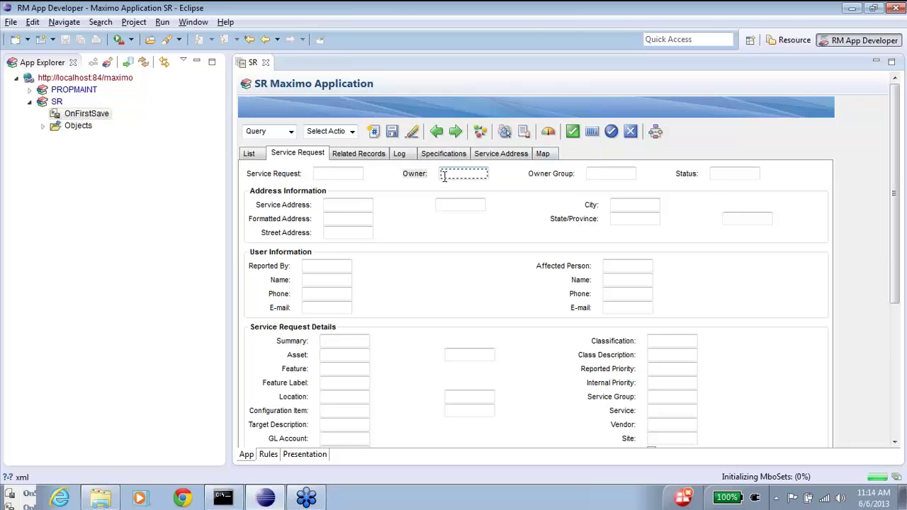
Step: Open the SR application's OnFirstSave rule and its JavaScript for editing
{"action": "left_click", "coordinate": [83, 120]}
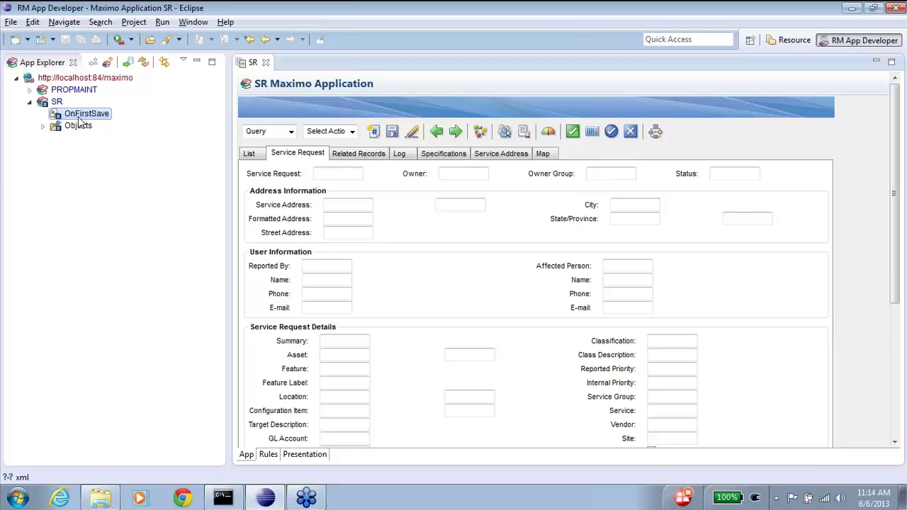
{"action": "double_click", "coordinate": [84, 115]}
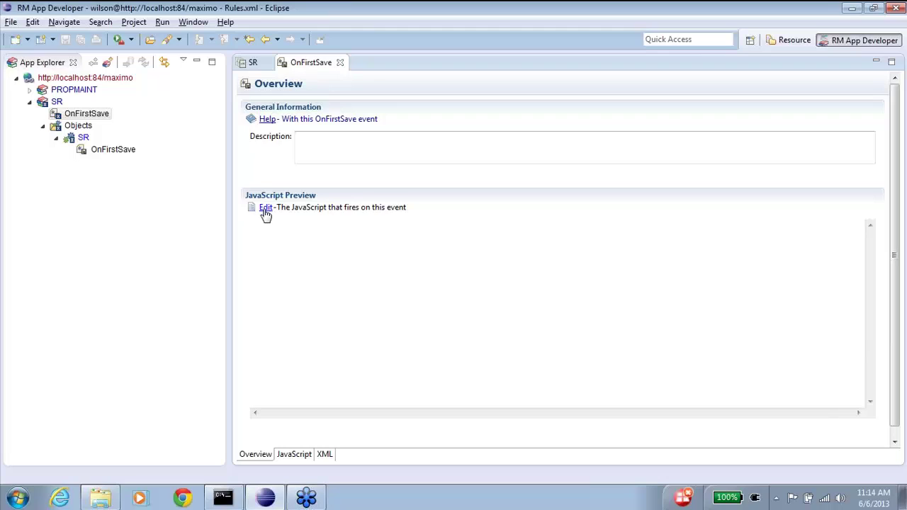
{"action": "left_click", "coordinate": [265, 211]}
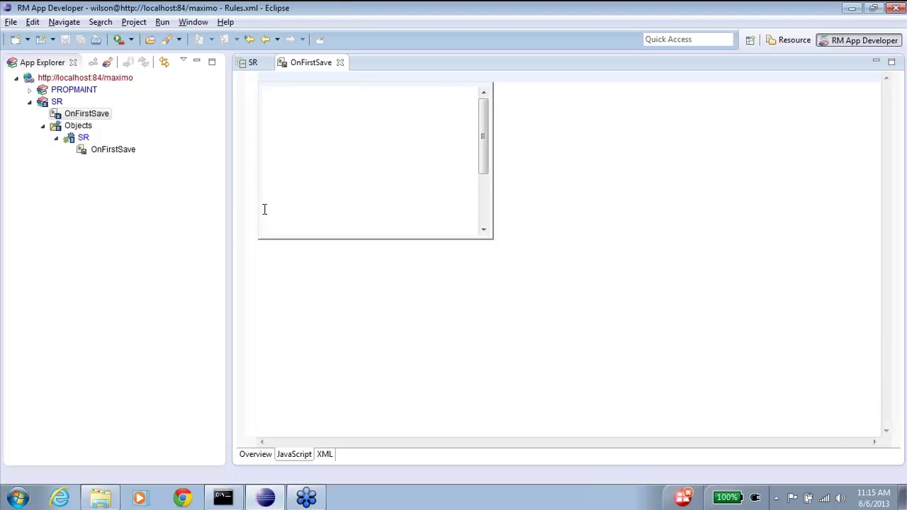
Step: Write an if condition in the OnFirstSave script that tests SR.reportedbyid.isnull, using code completion for the names
{"action": "type", "text": "if("}
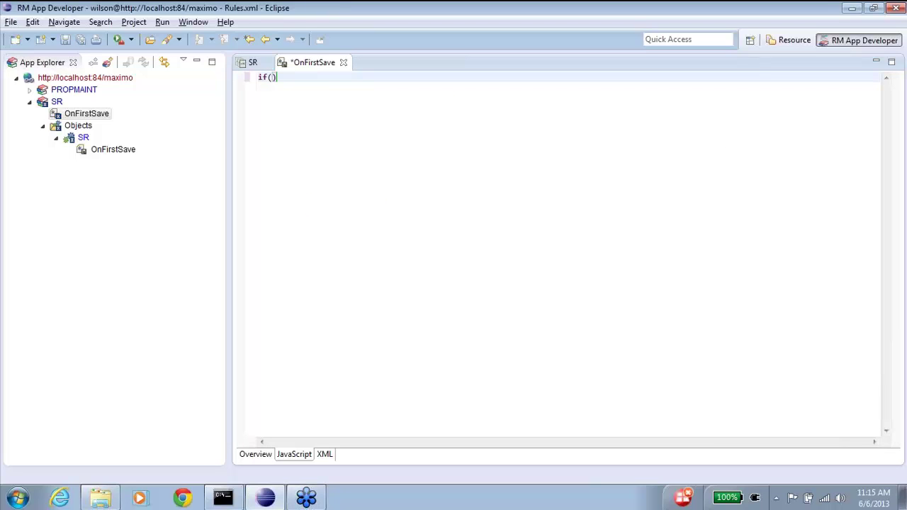
{"action": "type", "text": "S"}
{"action": "key", "text": "ctrl+space"}
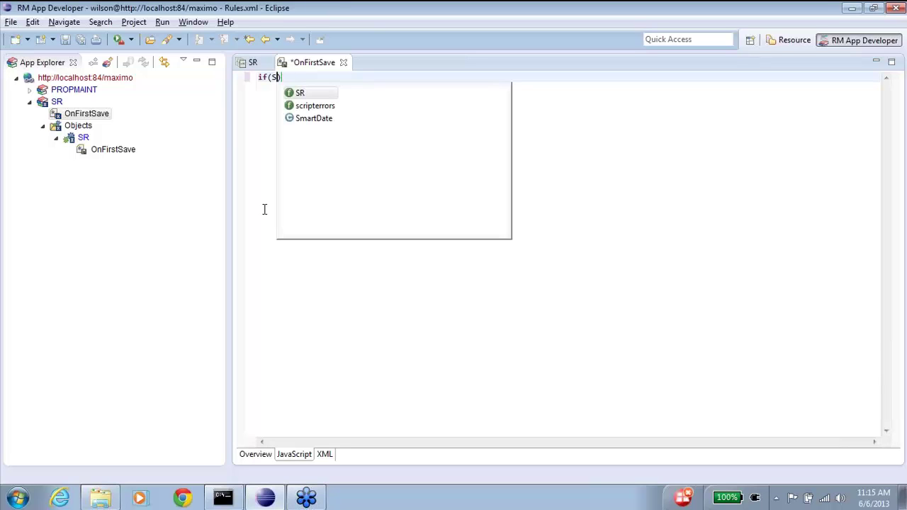
{"action": "key", "text": "Return"}
{"action": "type", "text": "."}
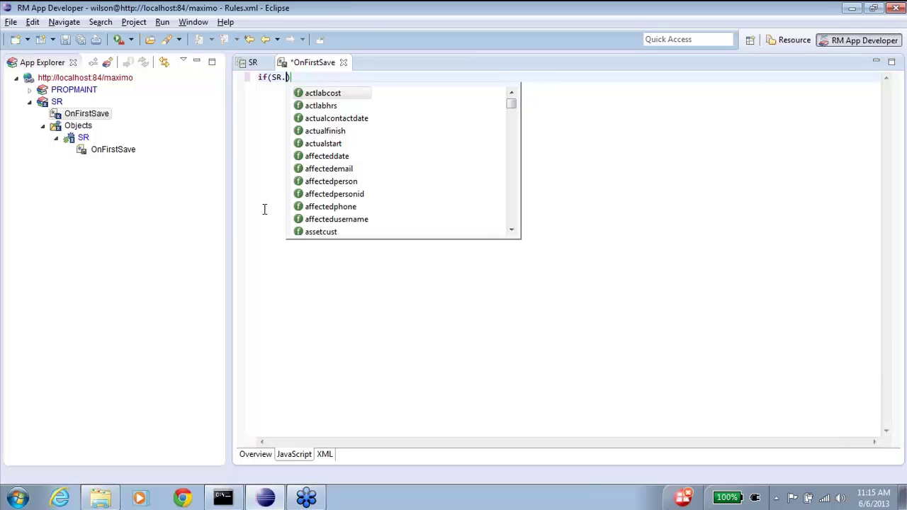
{"action": "type", "text": "repor"}
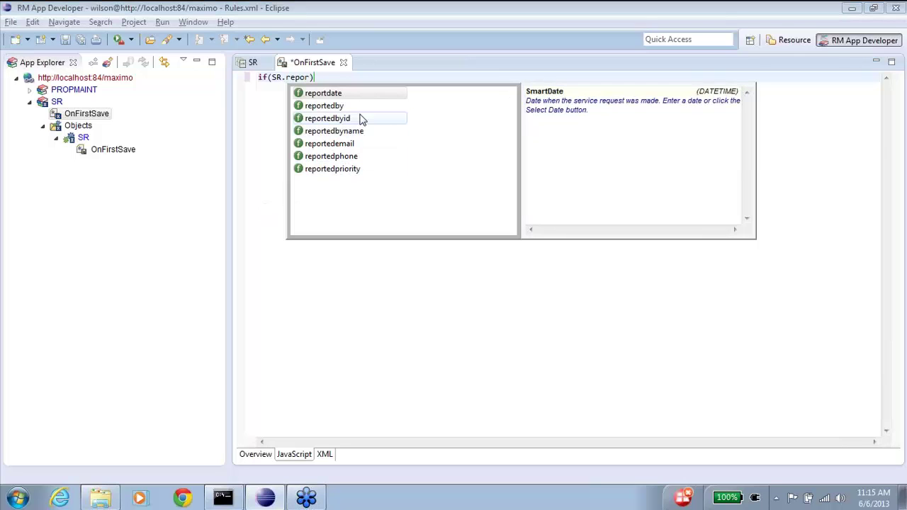
{"action": "left_click", "coordinate": [327, 118]}
{"action": "key", "text": "Return"}
{"action": "type", "text": ".is"}
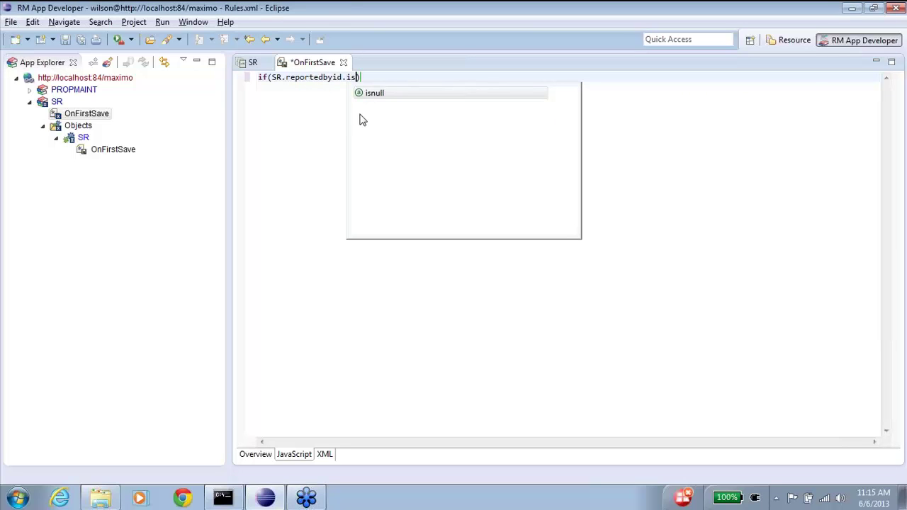
{"action": "key", "text": "Return"}
Step: Add a braced body with an indented empty line to the SR.reportedbyid.isnull condition in the OnFirstSave script
{"action": "key", "text": "Right"}
{"action": "type", "text": "{"}
{"action": "key", "text": "Return"}
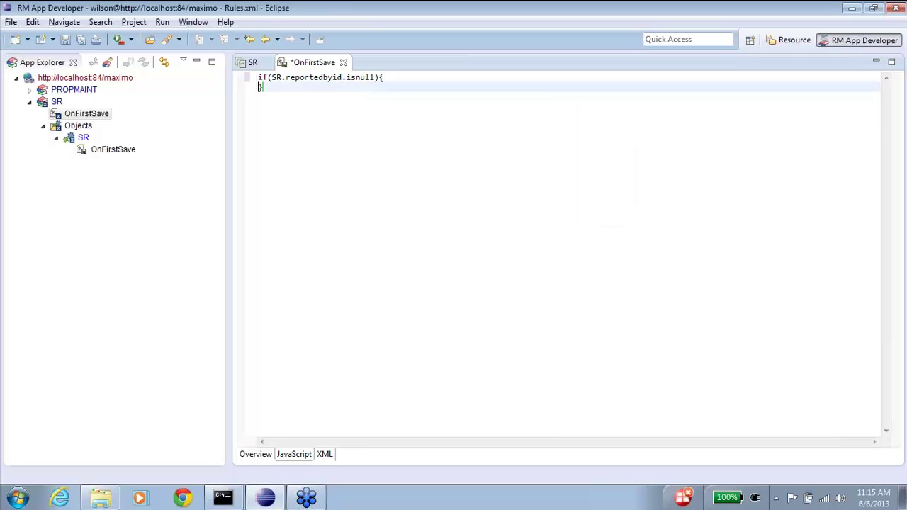
{"action": "key", "text": "Return"}
{"action": "key", "text": "Up"}
{"action": "key", "text": "Tab"}
Step: Write the statement SR.reportedbyid = MAXIMO.username; inside the if block, using code completion, and save the OnFirstSave script
{"action": "key", "text": "ctrl+space"}
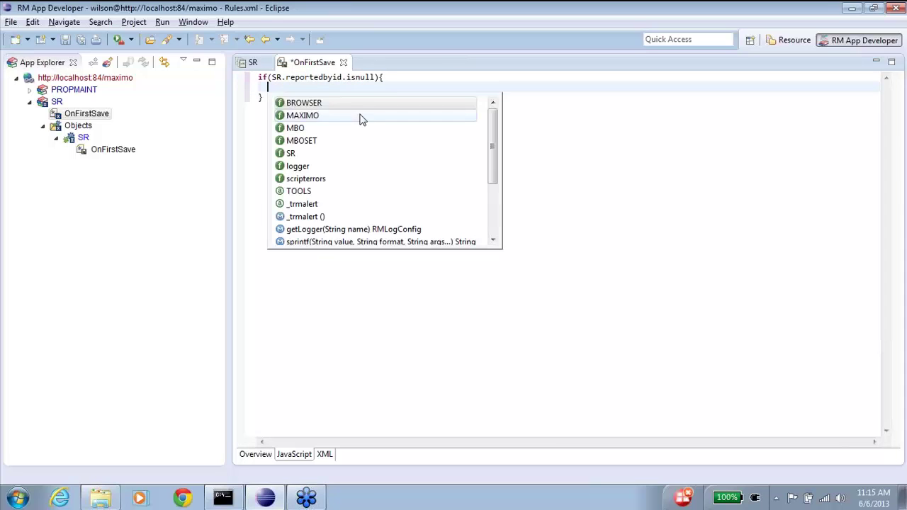
{"action": "type", "text": "SR.reportedbyid"}
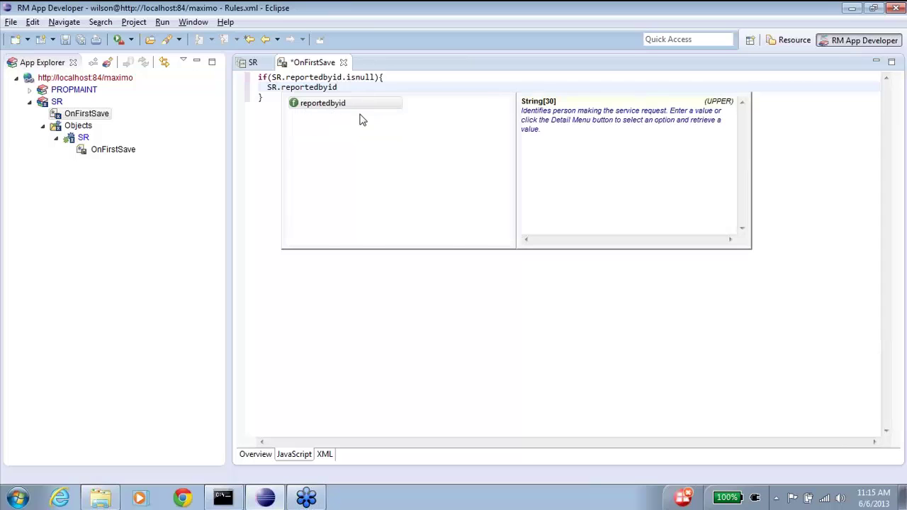
{"action": "type", "text": " ="}
{"action": "key", "text": "ctrl+space"}
{"action": "type", "text": "MAXIMO."}
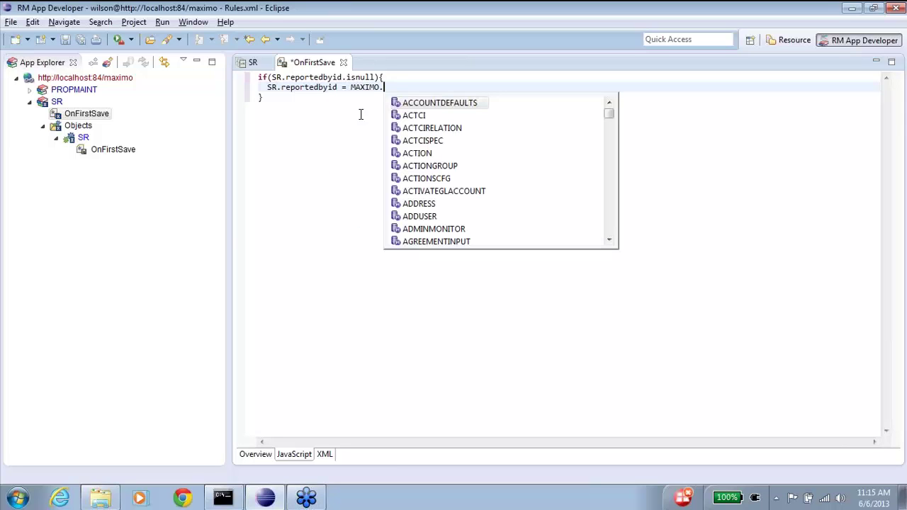
{"action": "type", "text": "user"}
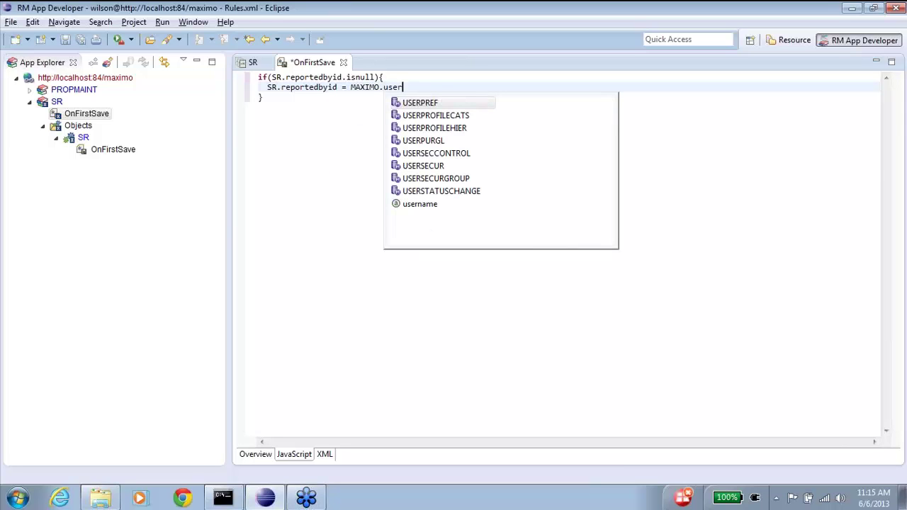
{"action": "type", "text": "n"}
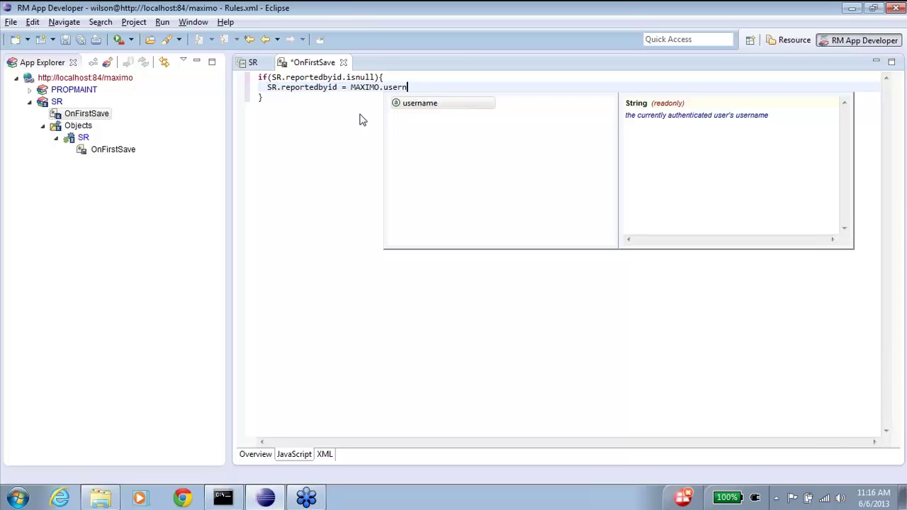
{"action": "key", "text": "Escape"}
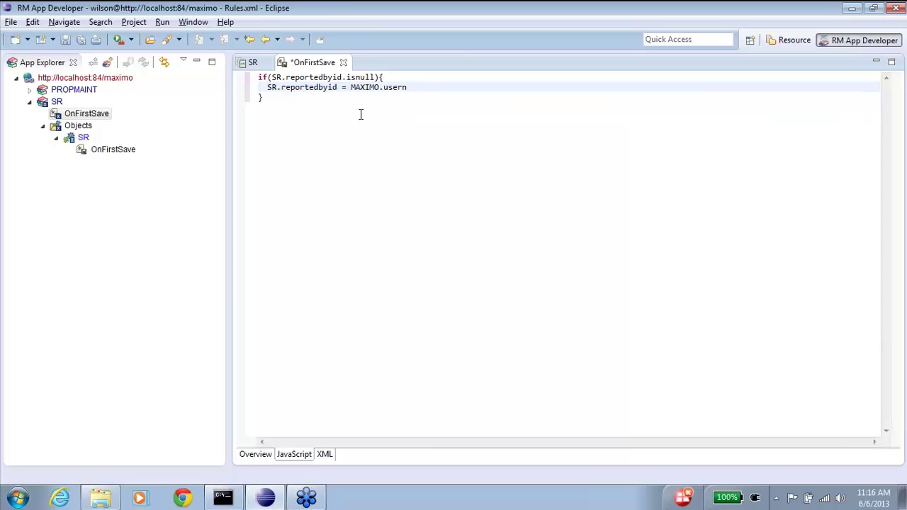
{"action": "type", "text": "ame;"}
{"action": "key", "text": "ctrl+s"}
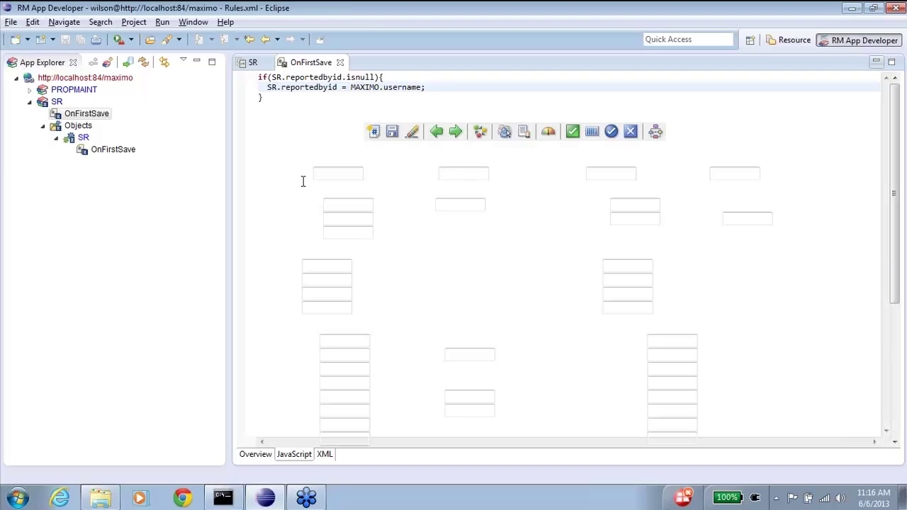
Step: Commit the SR application's rule changes to the server and have the server refresh its rules
{"action": "left_click", "coordinate": [58, 103]}
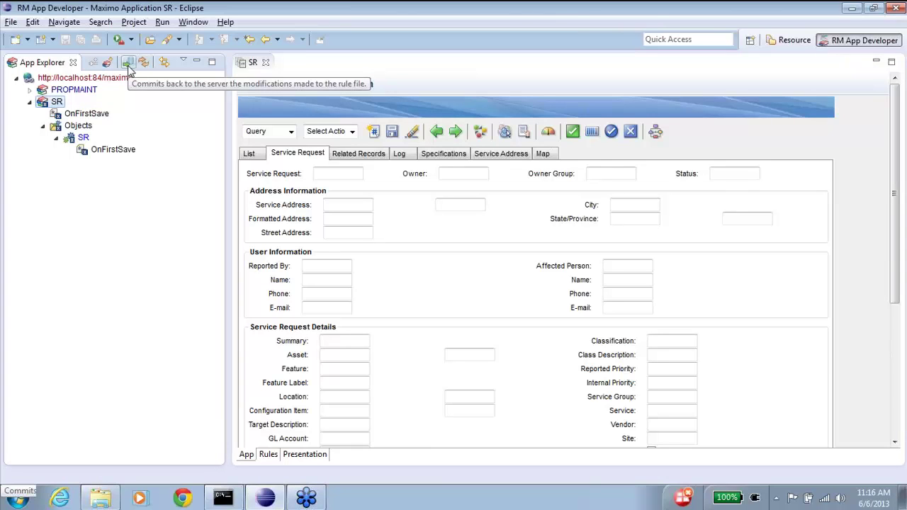
{"action": "left_click", "coordinate": [128, 65]}
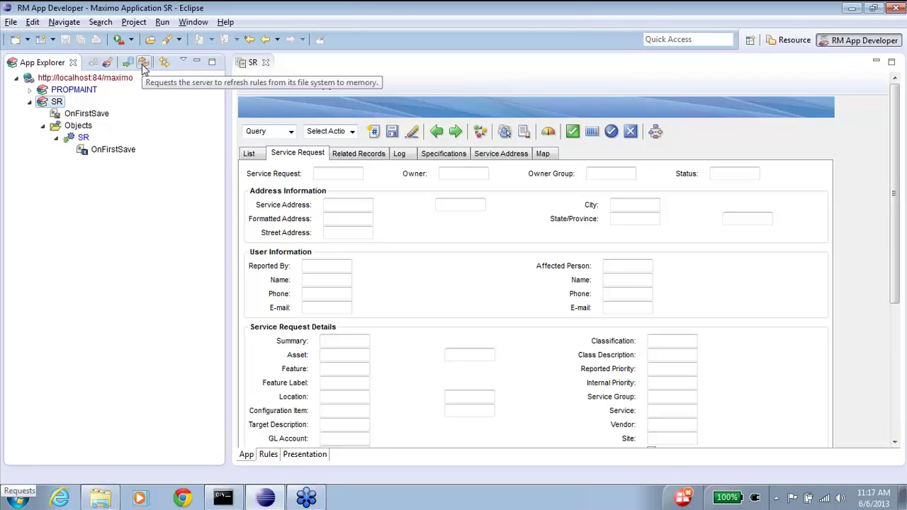
{"action": "left_click", "coordinate": [143, 64]}
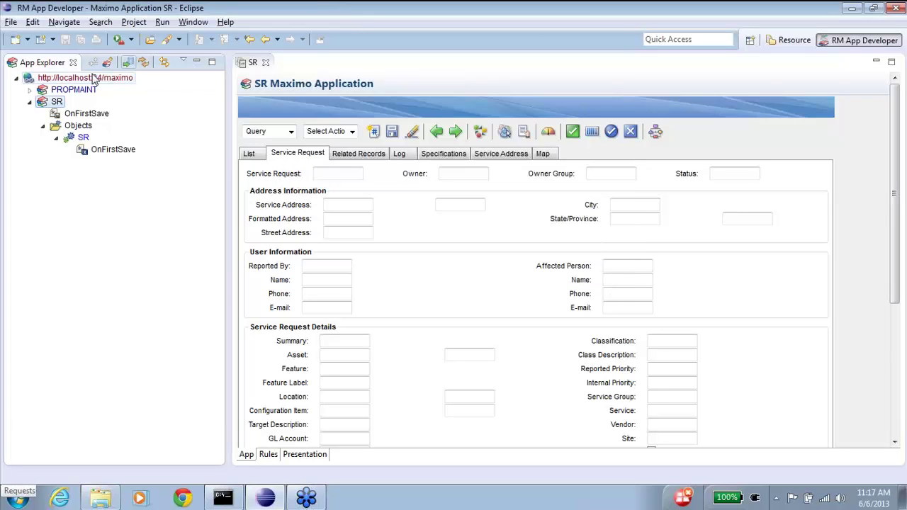
Step: Open the SR application in the Internet Browser, save a new service request with Reported By left empty, then sign out and close it
{"action": "right_click", "coordinate": [51, 105]}
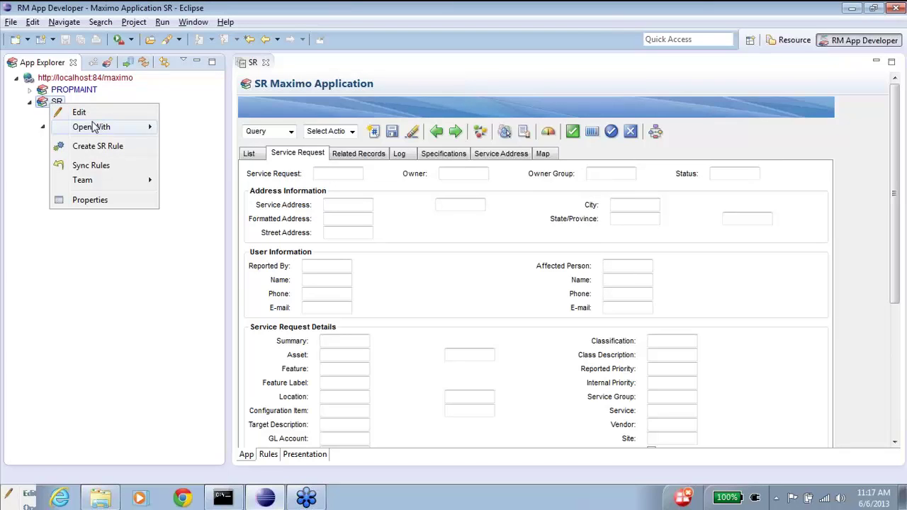
{"action": "mouse_move", "coordinate": [99, 128]}
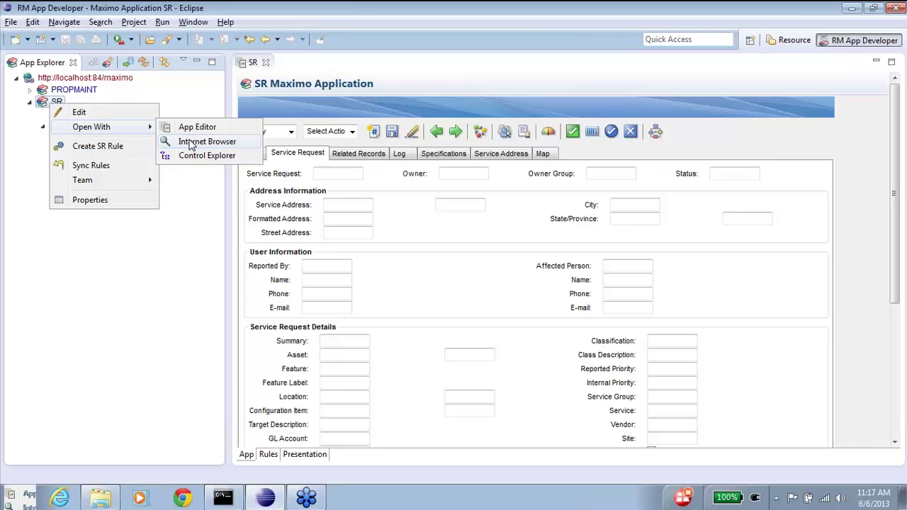
{"action": "left_click", "coordinate": [207, 142]}
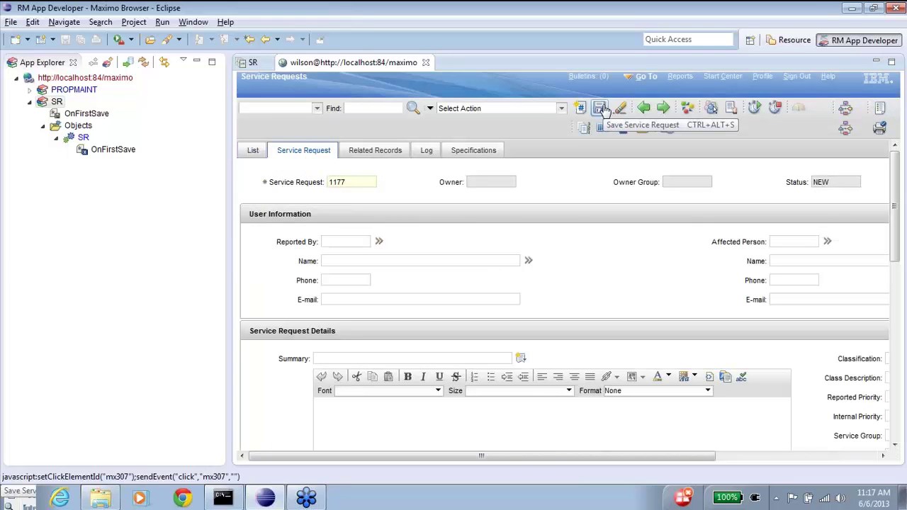
{"action": "left_click", "coordinate": [600, 109]}
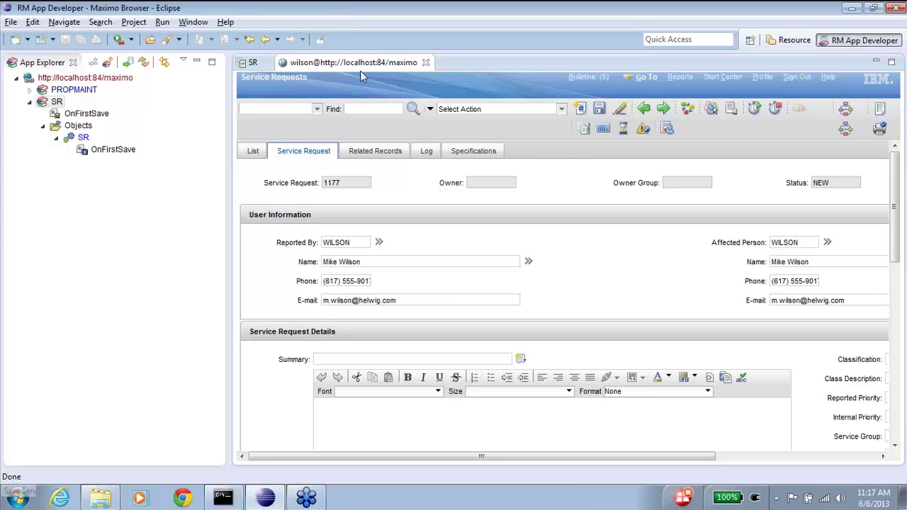
{"action": "left_click", "coordinate": [788, 77]}
{"action": "left_click", "coordinate": [426, 62]}
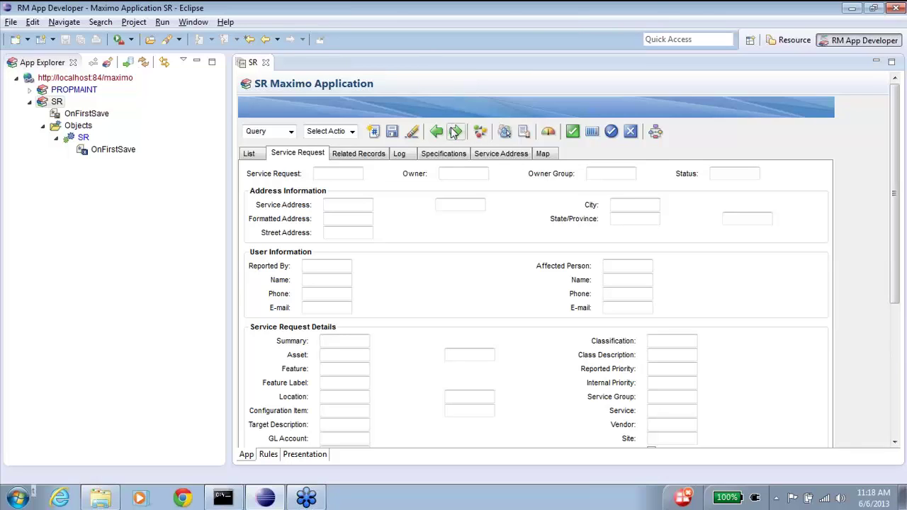
Step: Hide the Specifications tab of the SR application and open its Hidden rule's condition script for editing
{"action": "right_click", "coordinate": [438, 161]}
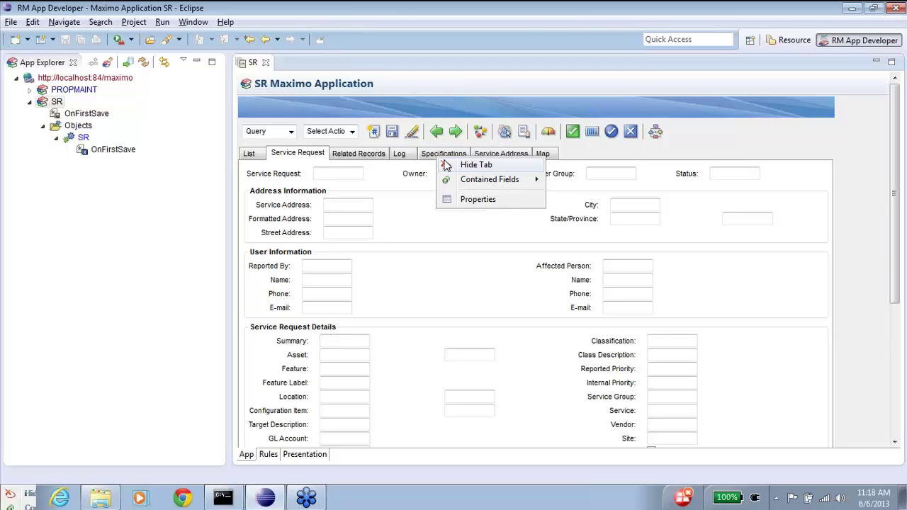
{"action": "left_click", "coordinate": [446, 165]}
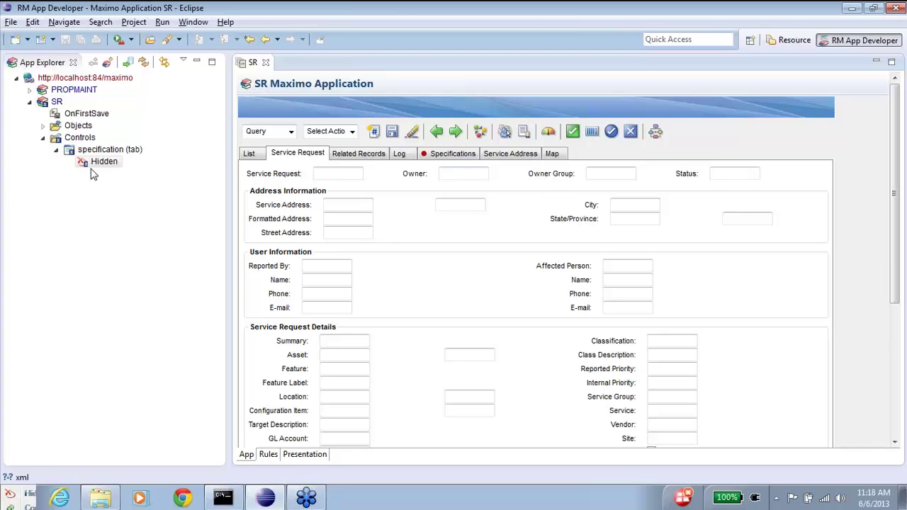
{"action": "left_click", "coordinate": [78, 148]}
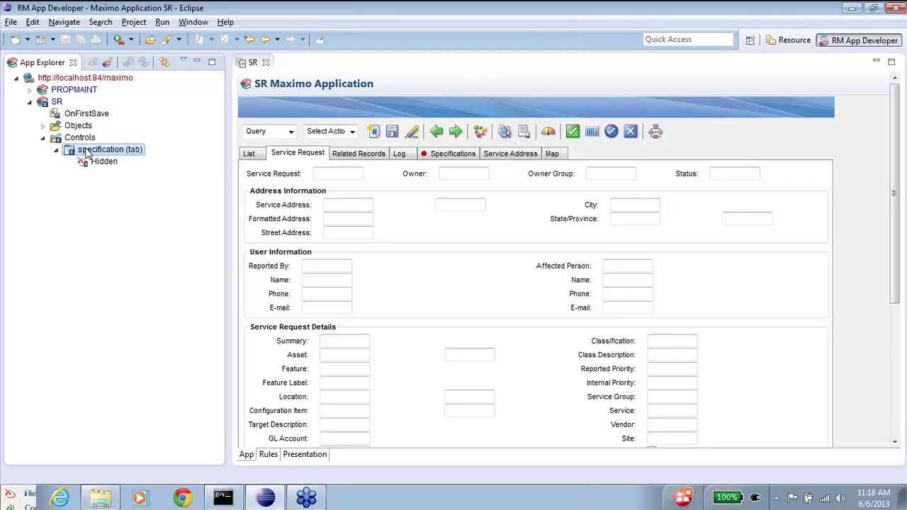
{"action": "left_click", "coordinate": [92, 163]}
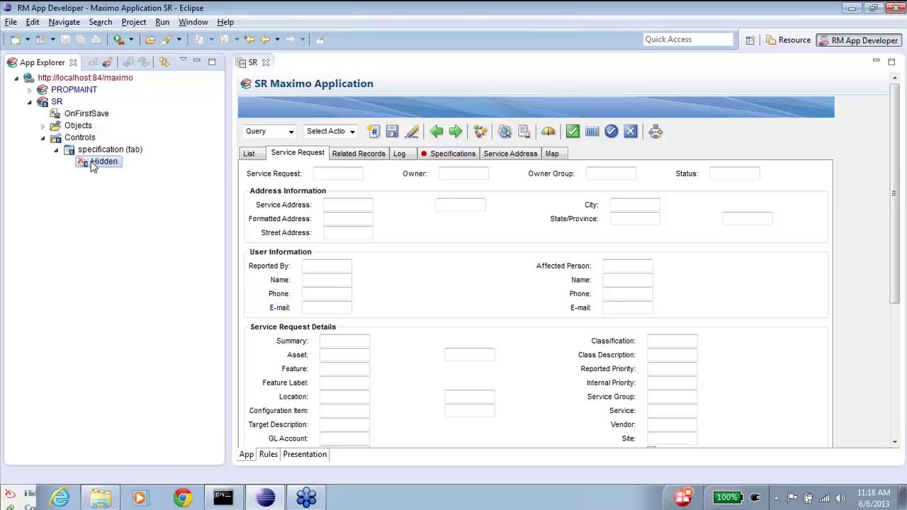
{"action": "double_click", "coordinate": [93, 162]}
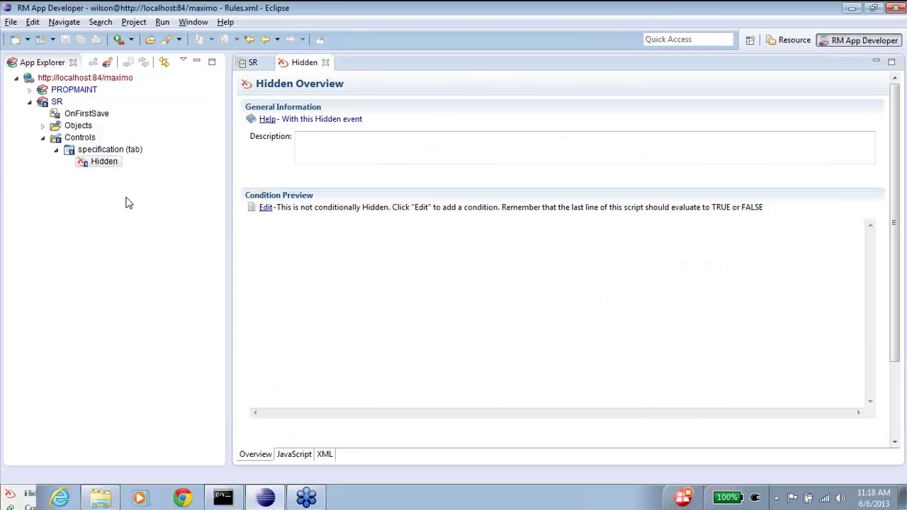
{"action": "left_click", "coordinate": [265, 208]}
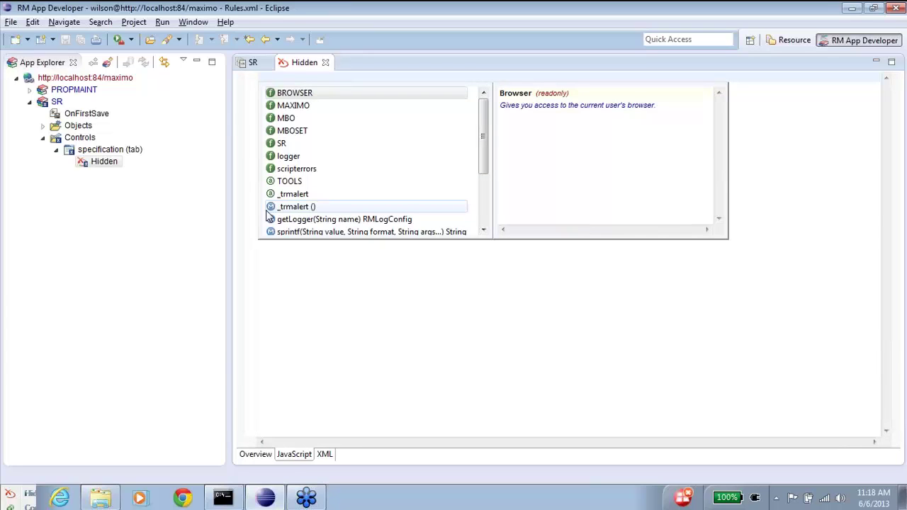
Step: Write the hide condition SR.classstructureid.isnull; using code completion, then save and close the Hidden rule
{"action": "type", "text": "sr"}
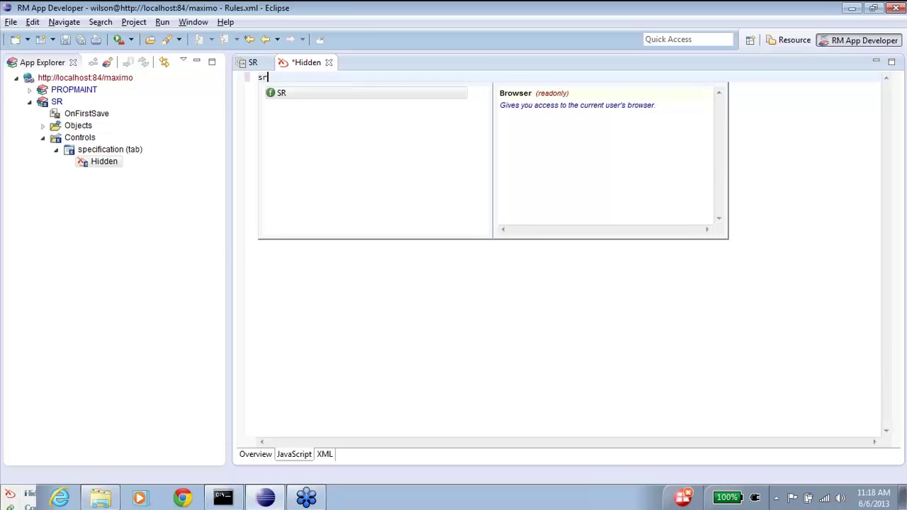
{"action": "key", "text": "Return"}
{"action": "type", "text": ".class"}
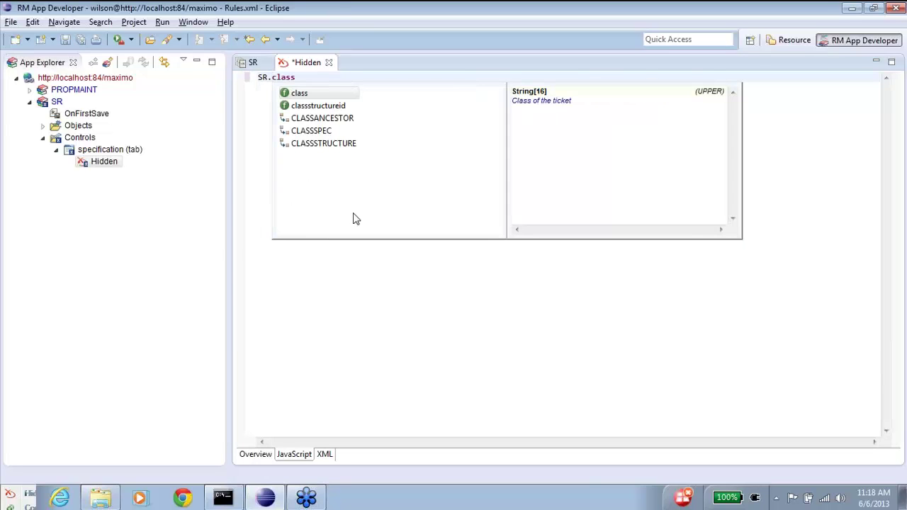
{"action": "double_click", "coordinate": [341, 105]}
{"action": "type", "text": ".isnull;"}
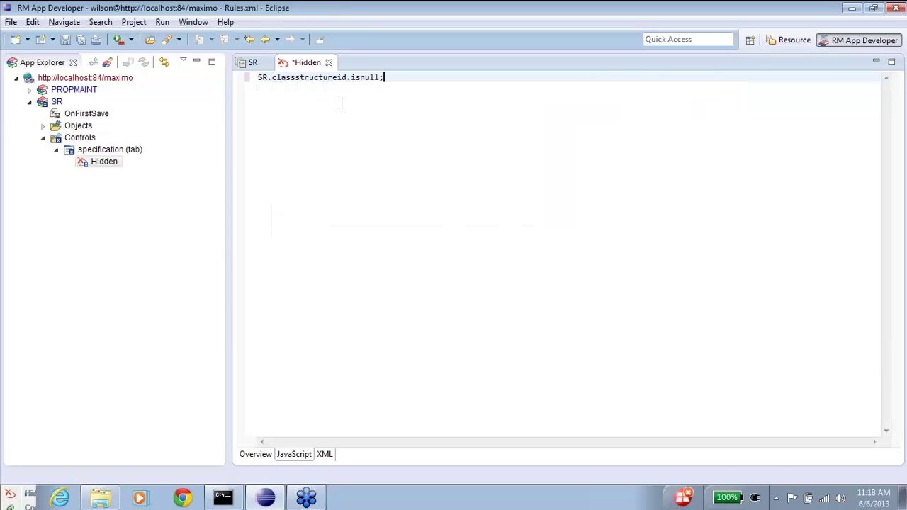
{"action": "key", "text": "ctrl+s"}
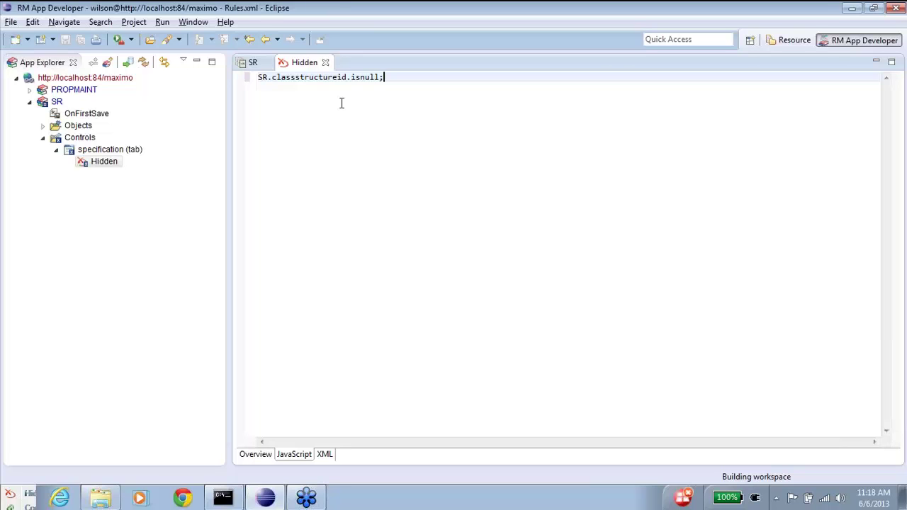
{"action": "left_click", "coordinate": [326, 62]}
Step: Test the conditional tab in the Internet Browser on a new service request with classification 2, and sign out without saving
{"action": "left_click", "coordinate": [56, 101]}
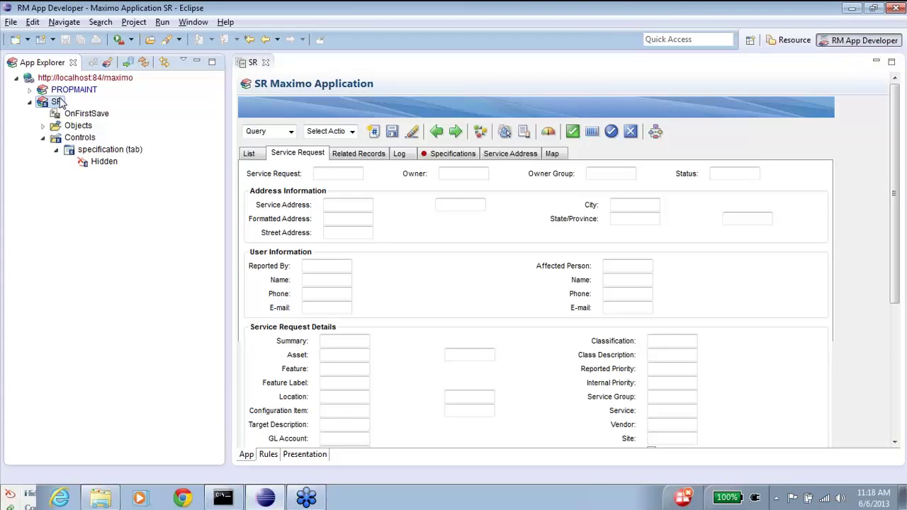
{"action": "right_click", "coordinate": [61, 104]}
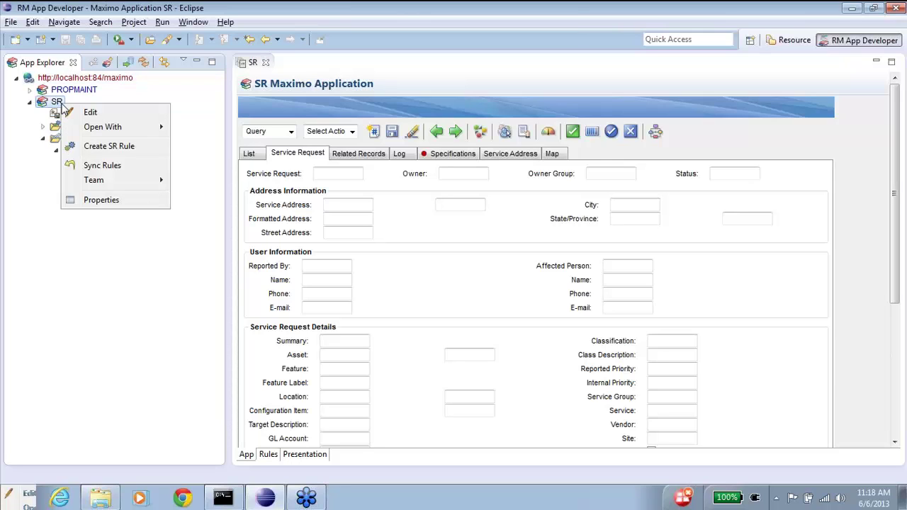
{"action": "mouse_move", "coordinate": [113, 127]}
{"action": "left_click", "coordinate": [205, 142]}
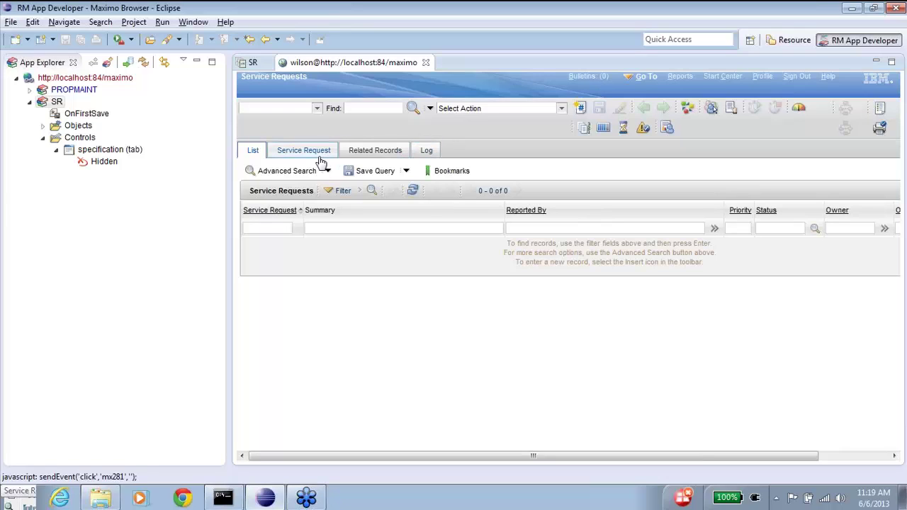
{"action": "left_click", "coordinate": [580, 108]}
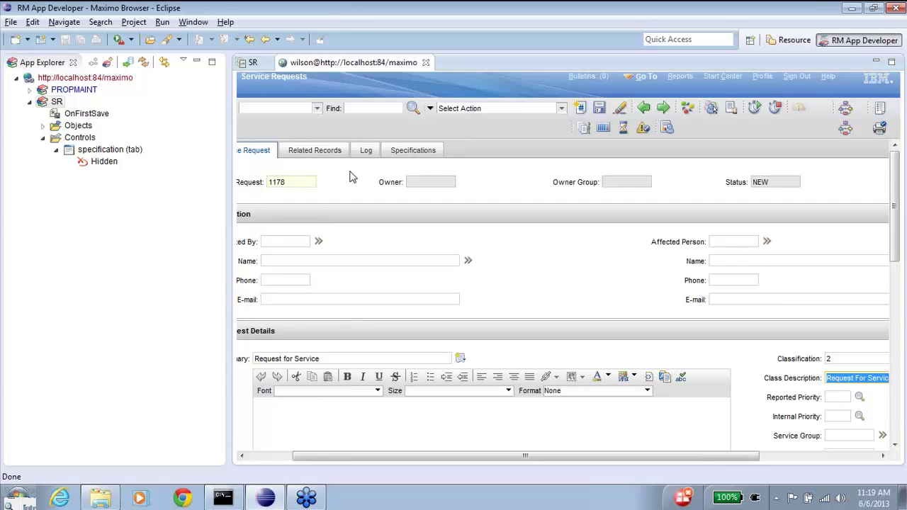
{"action": "left_click", "coordinate": [799, 77]}
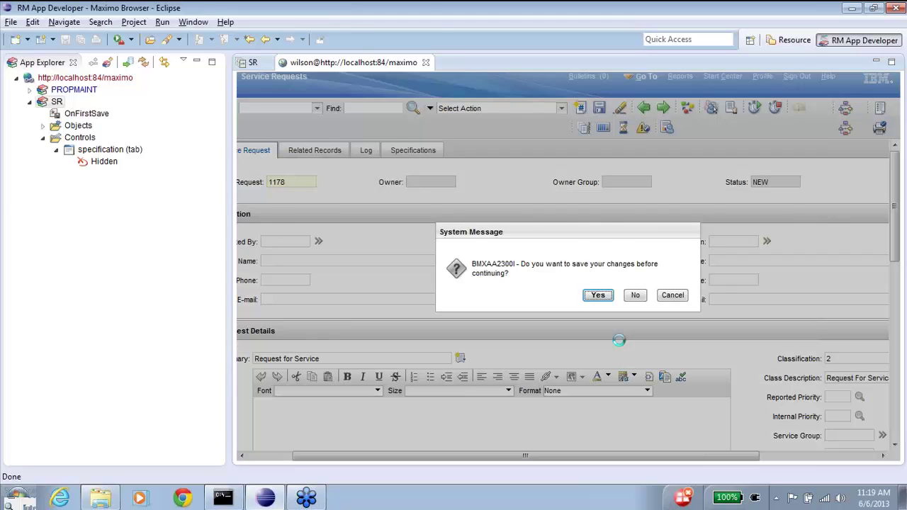
{"action": "left_click", "coordinate": [634, 295]}
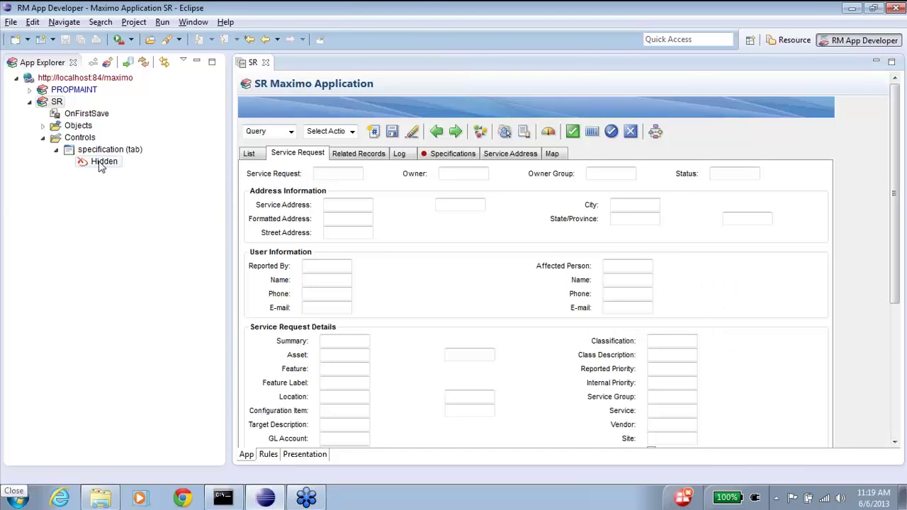
Step: Restrict the Specifications tab's Hidden rule to the MAXADMIN group in its context properties
{"action": "left_click", "coordinate": [101, 163]}
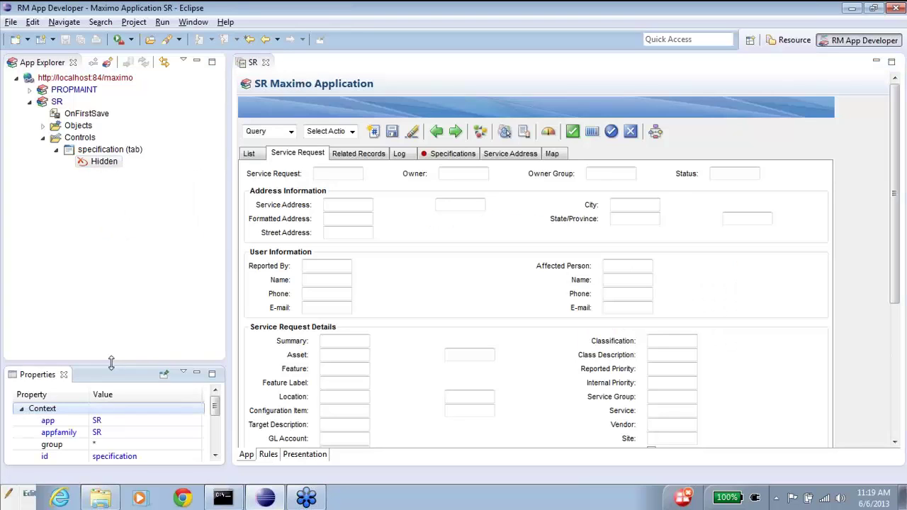
{"action": "left_click_drag", "start_coordinate": [111, 363], "coordinate": [115, 360]}
{"action": "left_click_drag", "start_coordinate": [126, 315], "coordinate": [125, 276]}
{"action": "left_click", "coordinate": [126, 370]}
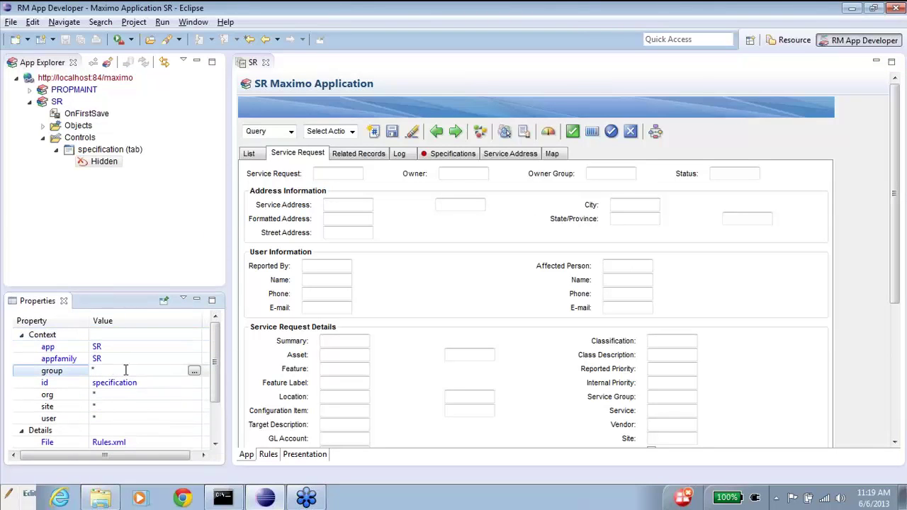
{"action": "left_click", "coordinate": [194, 371]}
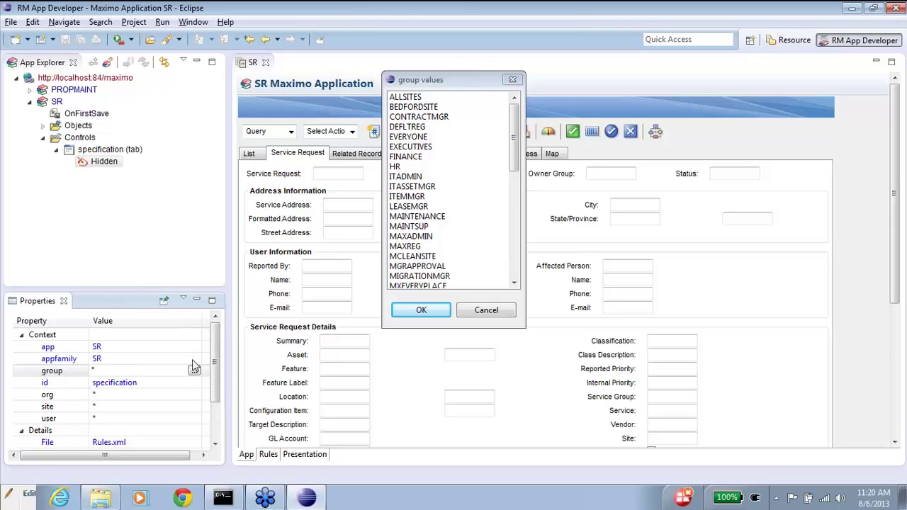
{"action": "left_click", "coordinate": [407, 159]}
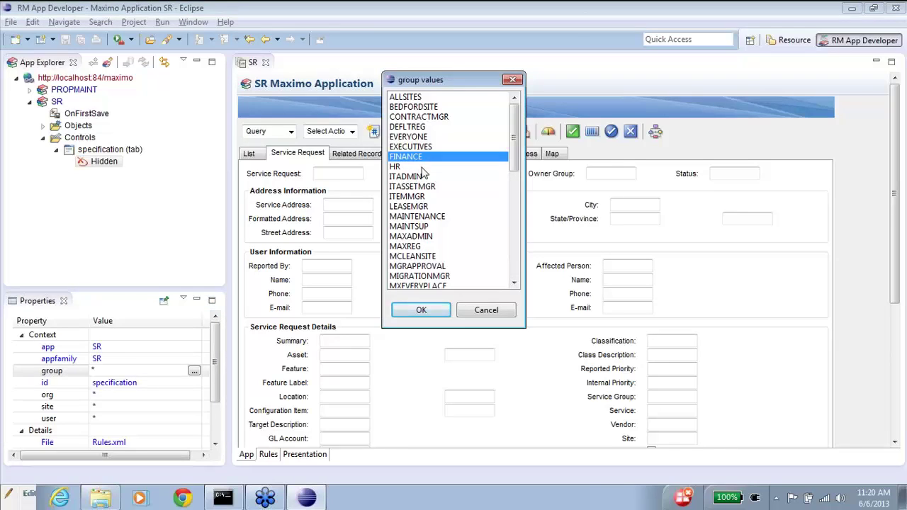
{"action": "left_click", "coordinate": [422, 168]}
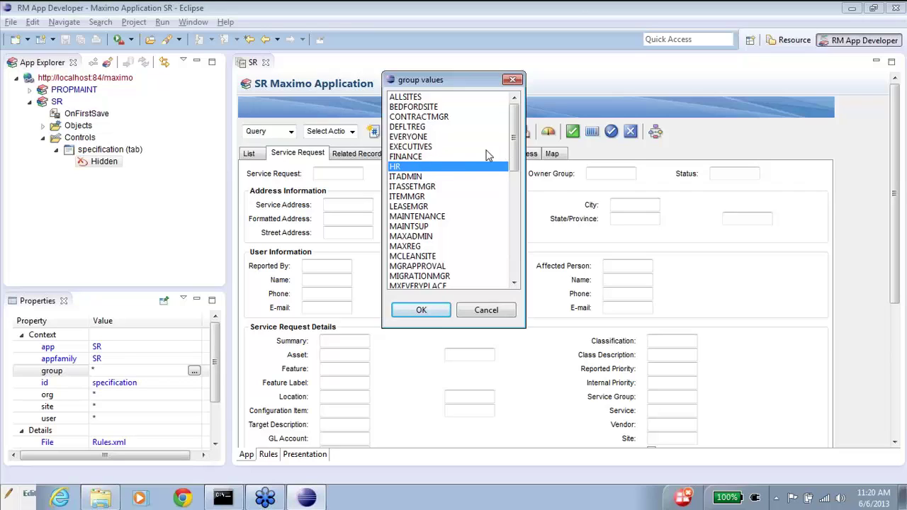
{"action": "type", "text": "max"}
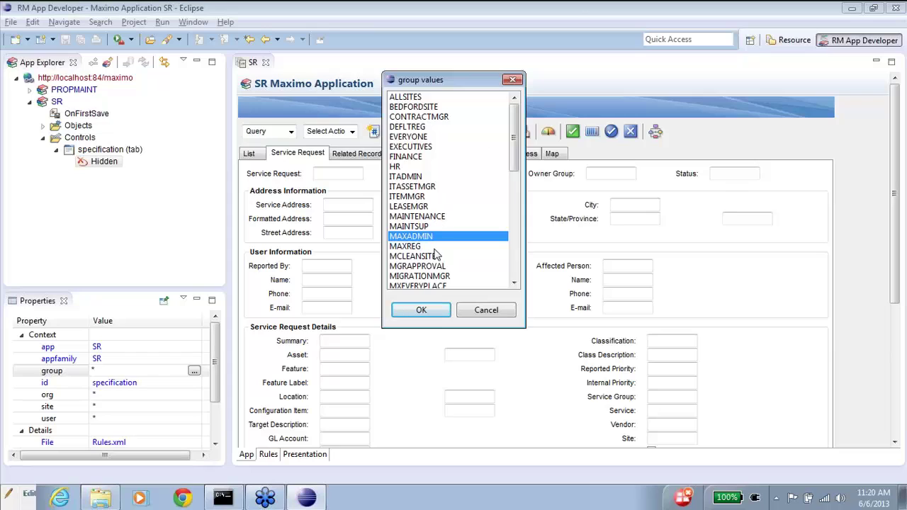
{"action": "left_click_drag", "start_coordinate": [435, 253], "coordinate": [434, 275]}
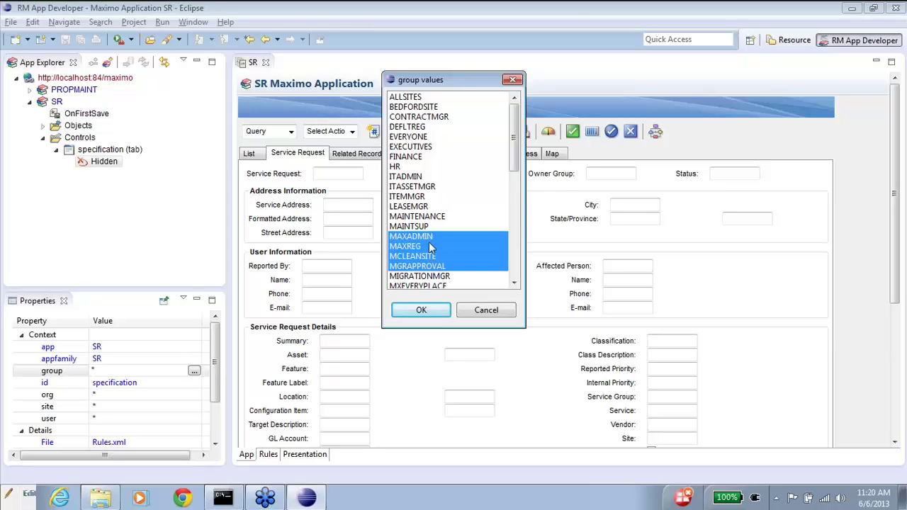
{"action": "left_click", "coordinate": [433, 238]}
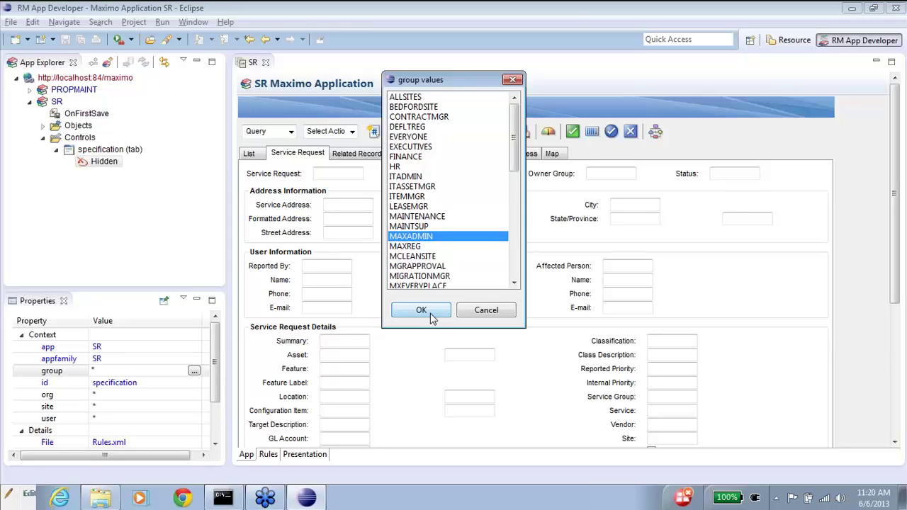
{"action": "left_click", "coordinate": [430, 312]}
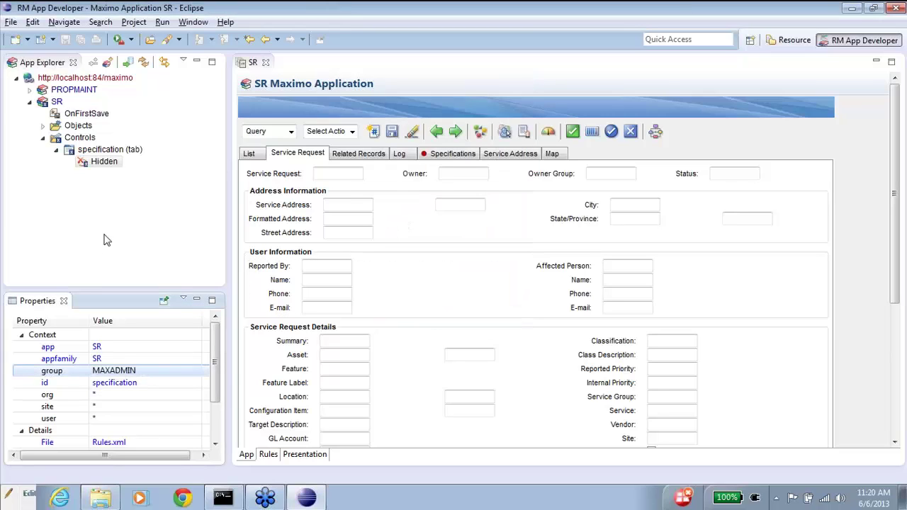
{"action": "left_click", "coordinate": [96, 162]}
{"action": "left_click", "coordinate": [58, 104]}
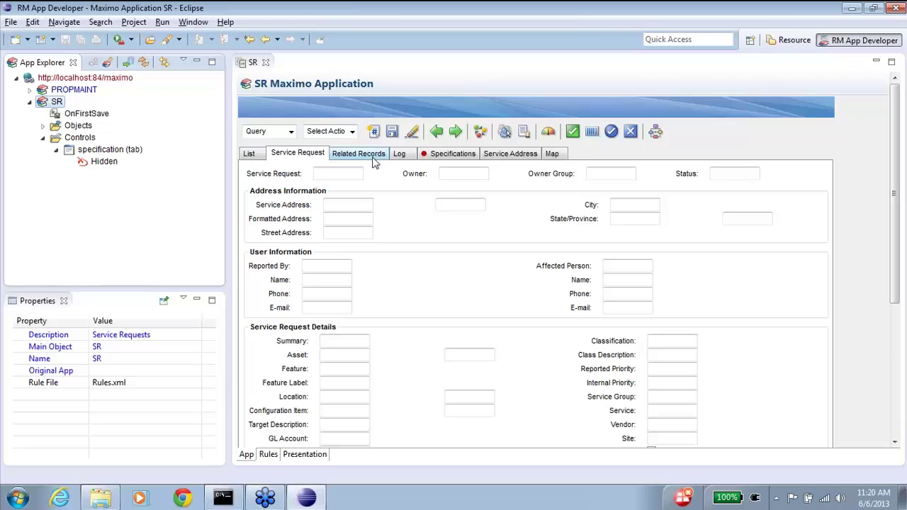
{"action": "left_click", "coordinate": [425, 162]}
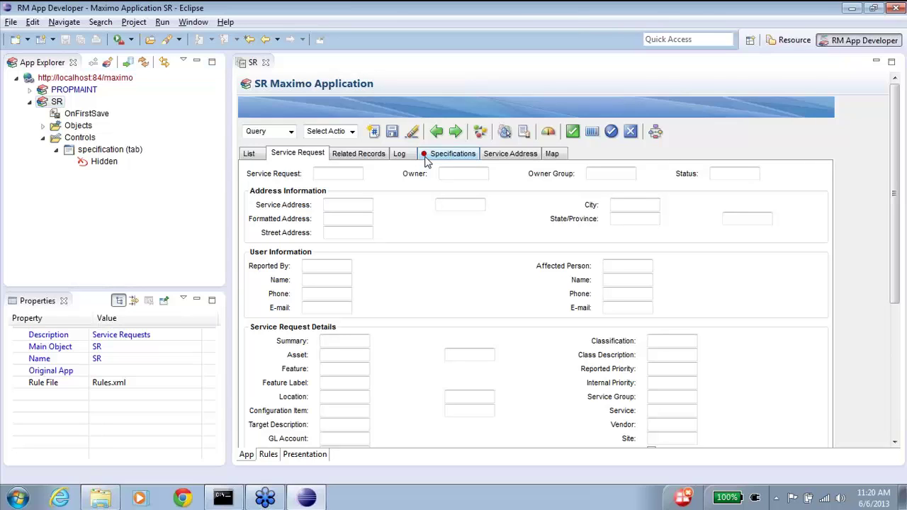
{"action": "right_click", "coordinate": [425, 161]}
{"action": "mouse_move", "coordinate": [448, 168]}
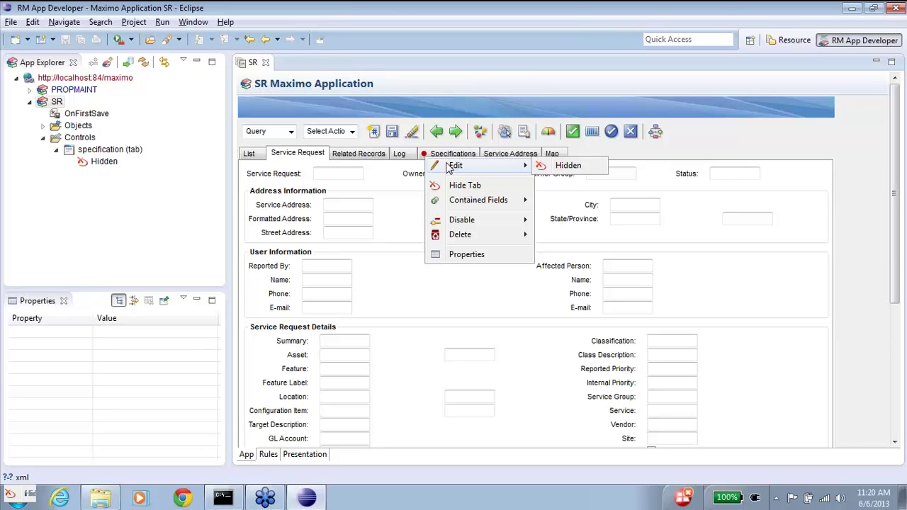
{"action": "mouse_move", "coordinate": [464, 221]}
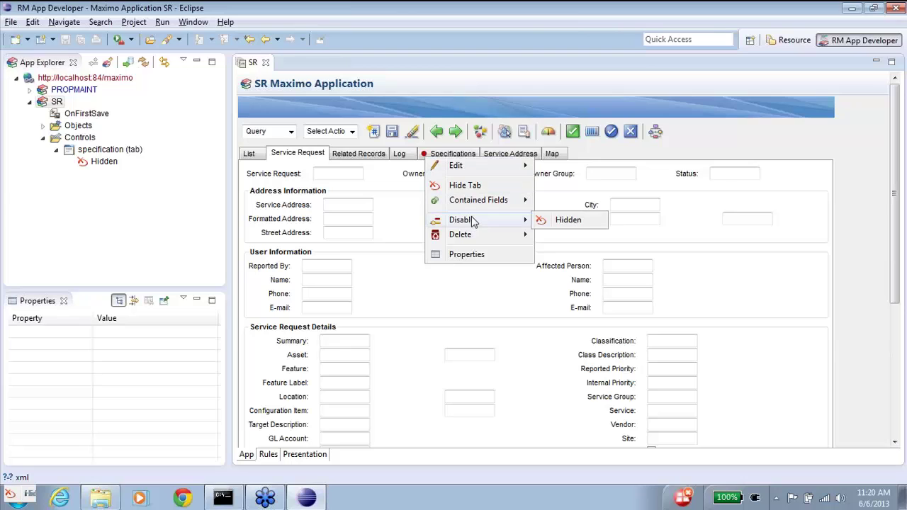
{"action": "left_click", "coordinate": [447, 100]}
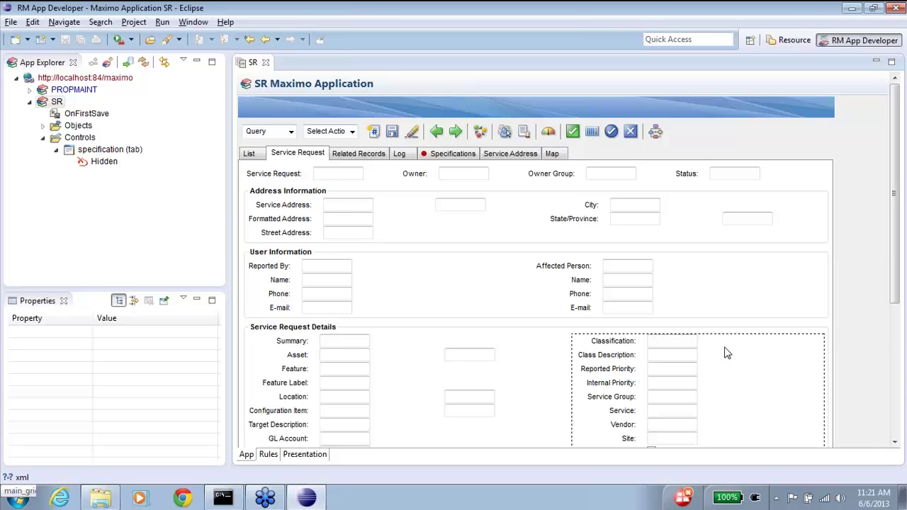
Step: Make all contained fields required in the Service Request Details section that holds the Classification field
{"action": "right_click", "coordinate": [726, 351]}
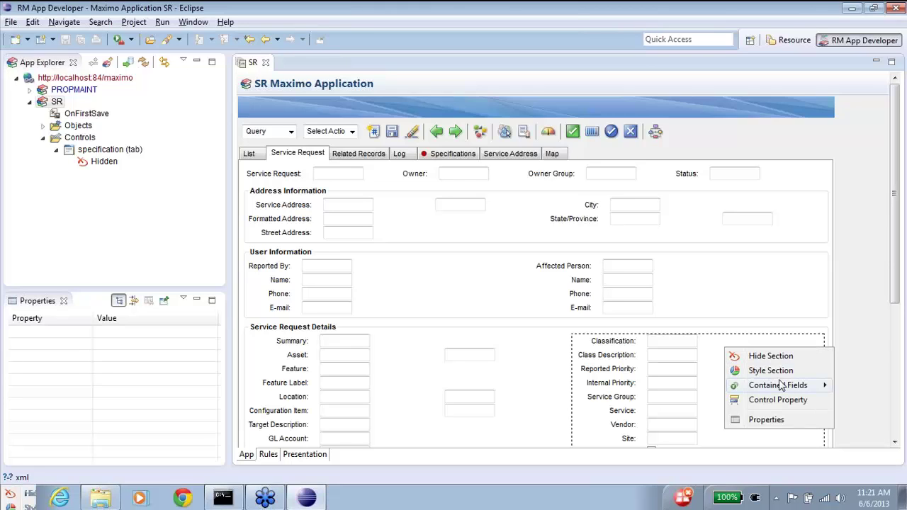
{"action": "mouse_move", "coordinate": [781, 385]}
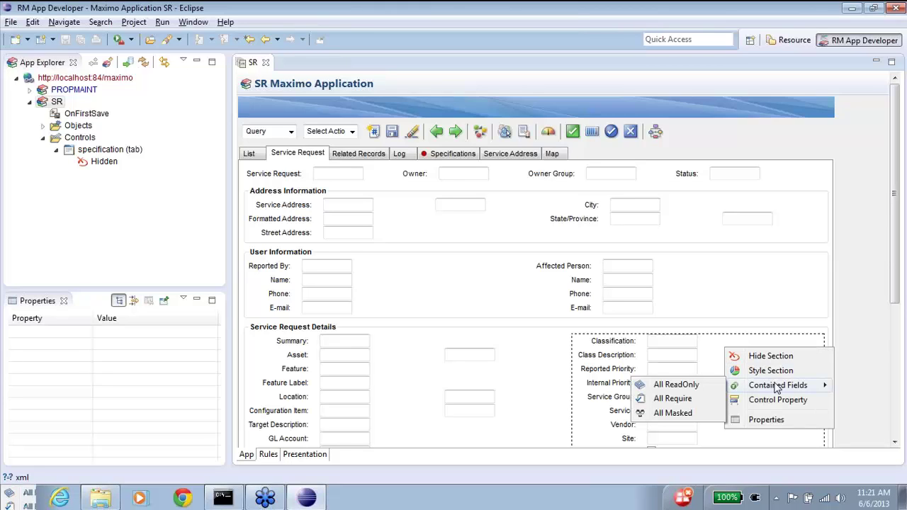
{"action": "left_click", "coordinate": [692, 401]}
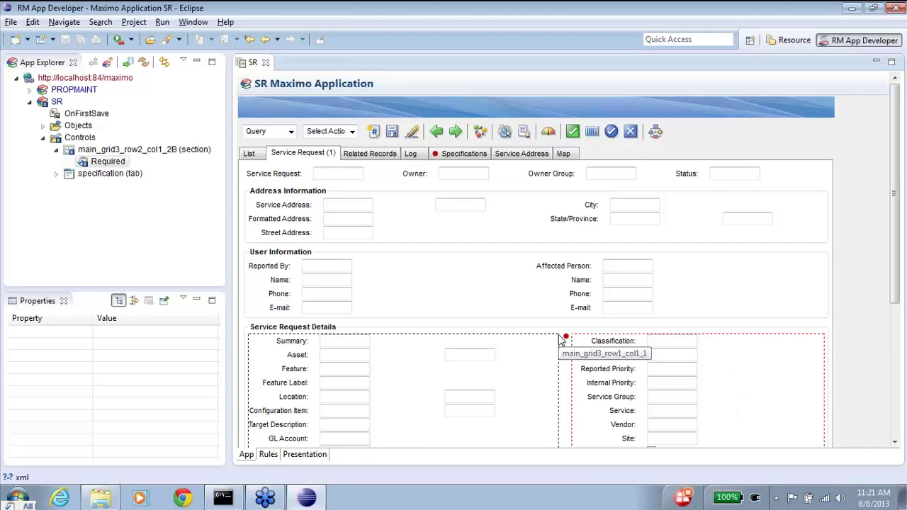
Step: Write the condition !SR.classstructureid.isnull for the section's Required rule, using code completion for the field, and save and close the rule
{"action": "double_click", "coordinate": [109, 165]}
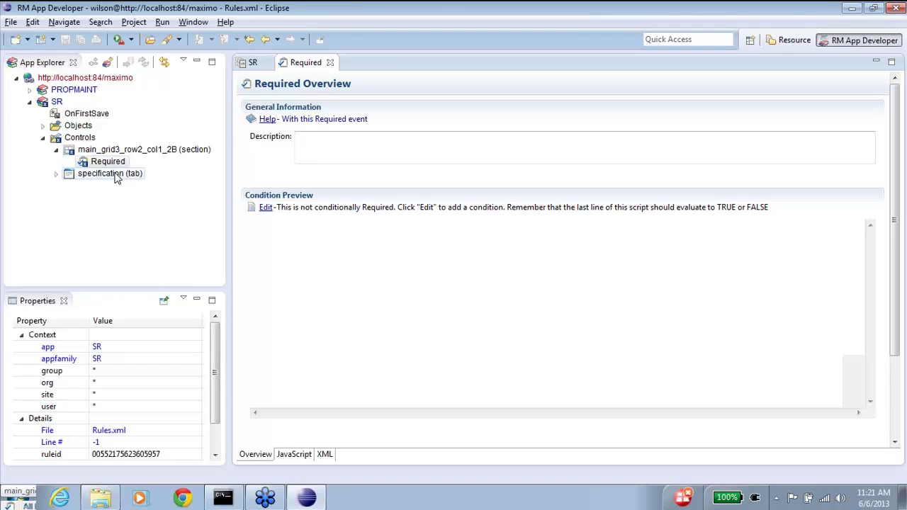
{"action": "left_click", "coordinate": [267, 208]}
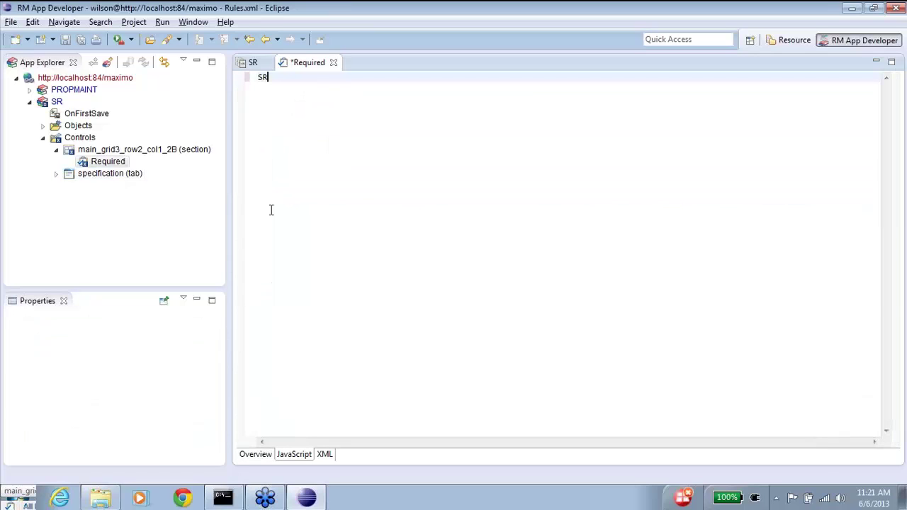
{"action": "type", "text": ".class"}
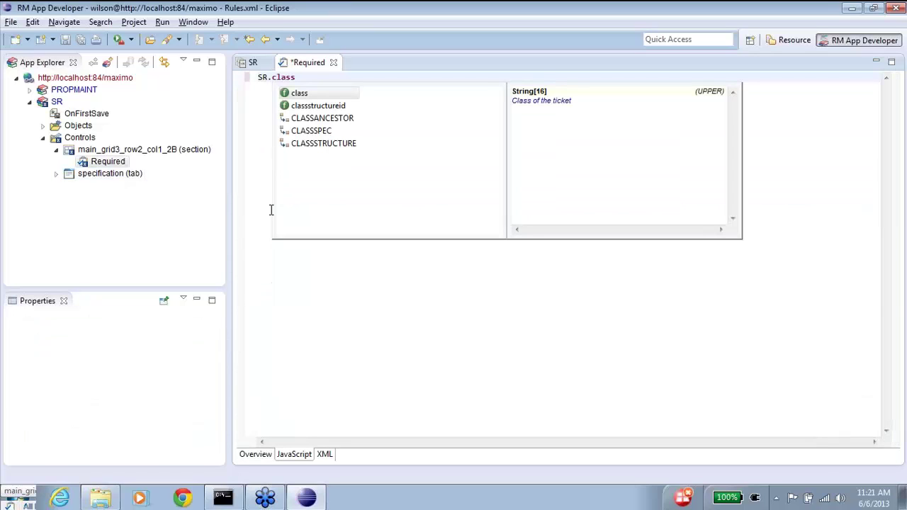
{"action": "left_click", "coordinate": [316, 107]}
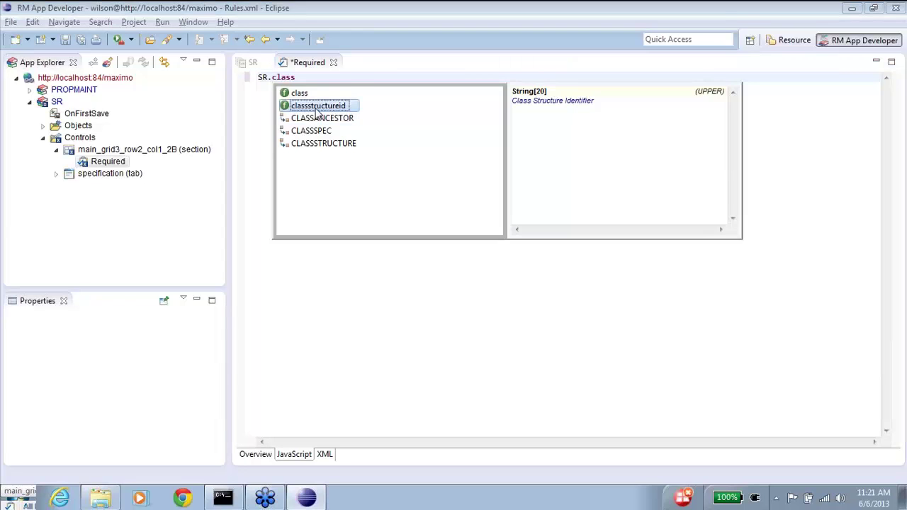
{"action": "double_click", "coordinate": [316, 107]}
{"action": "type", "text": ".isnull"}
{"action": "key", "text": "Left"}
{"action": "key", "text": "Left"}
{"action": "key", "text": "Left"}
{"action": "key", "text": "Left"}
{"action": "key", "text": "Left"}
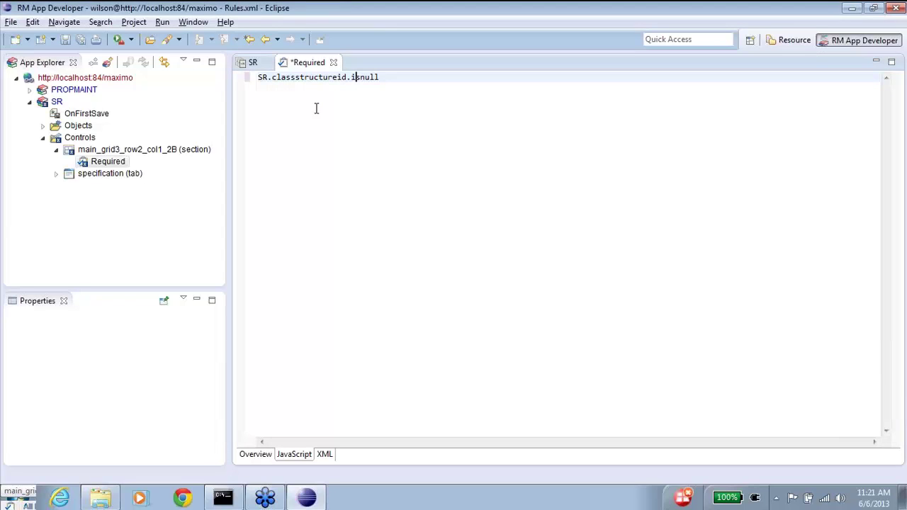
{"action": "key", "text": "Left"}
{"action": "key", "text": "Left"}
{"action": "key", "text": "Left"}
{"action": "key", "text": "Left"}
{"action": "key", "text": "Left"}
{"action": "key", "text": "Left"}
{"action": "key", "text": "Left"}
{"action": "key", "text": "Left"}
{"action": "key", "text": "Left"}
{"action": "key", "text": "Left"}
{"action": "key", "text": "Left"}
{"action": "key", "text": "Left"}
{"action": "key", "text": "Left"}
{"action": "key", "text": "Left"}
{"action": "key", "text": "Left"}
{"action": "key", "text": "Left"}
{"action": "key", "text": "Left"}
{"action": "key", "text": "Left"}
{"action": "key", "text": "Left"}
{"action": "key", "text": "Left"}
{"action": "type", "text": "!"}
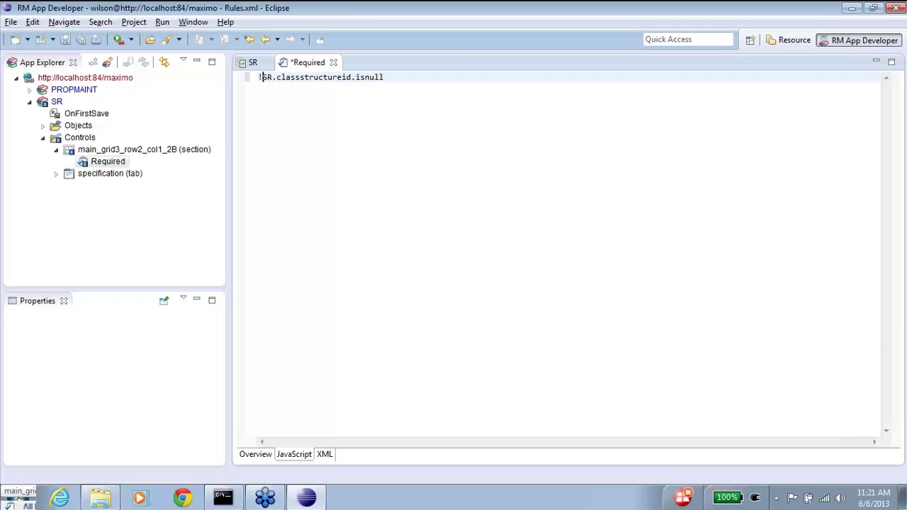
{"action": "key", "text": "ctrl+s"}
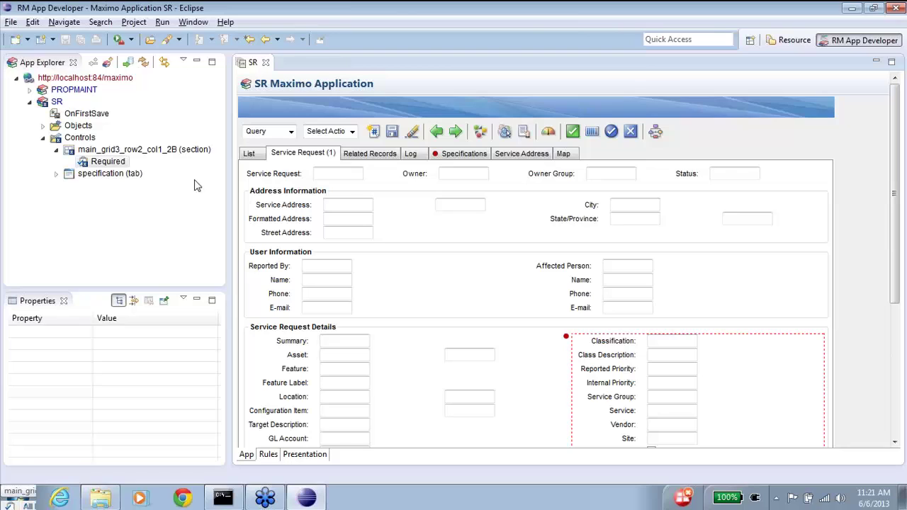
Step: Add a Required field rule to the Internal Priority field and display the new rule's properties
{"action": "right_click", "coordinate": [679, 384]}
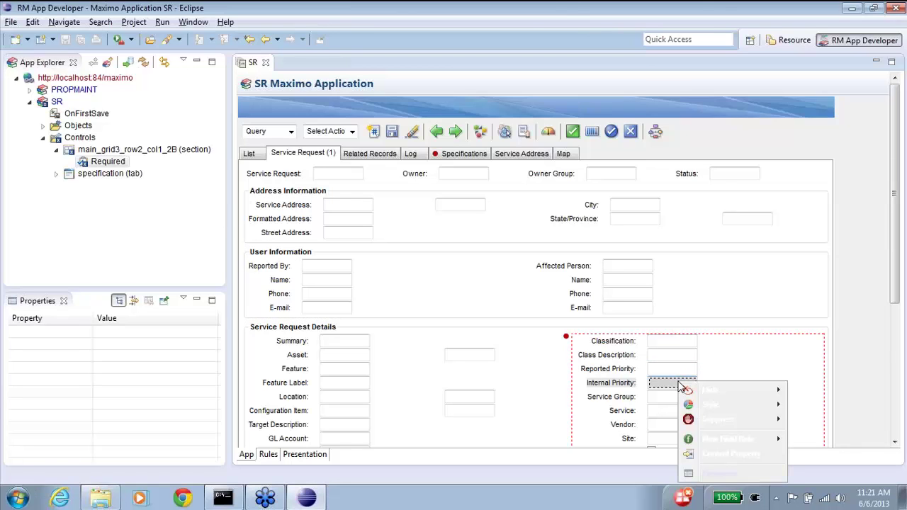
{"action": "mouse_move", "coordinate": [711, 397]}
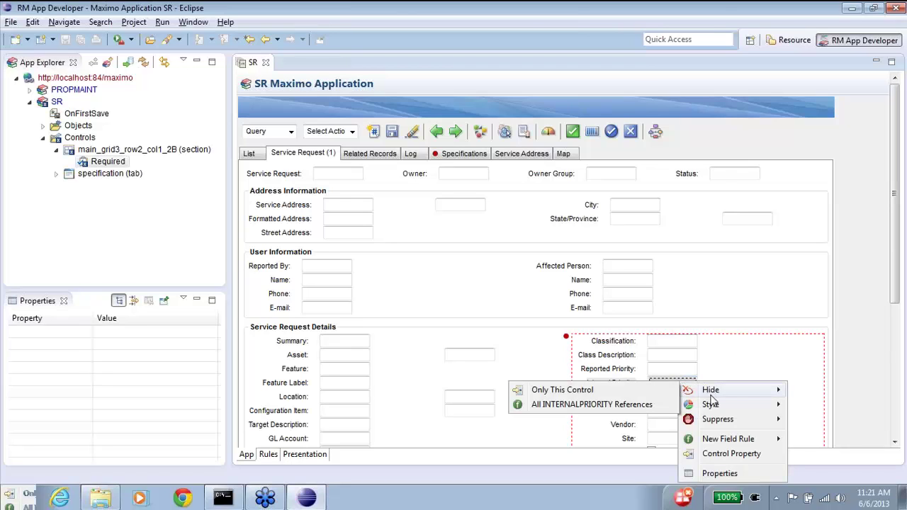
{"action": "mouse_move", "coordinate": [730, 443]}
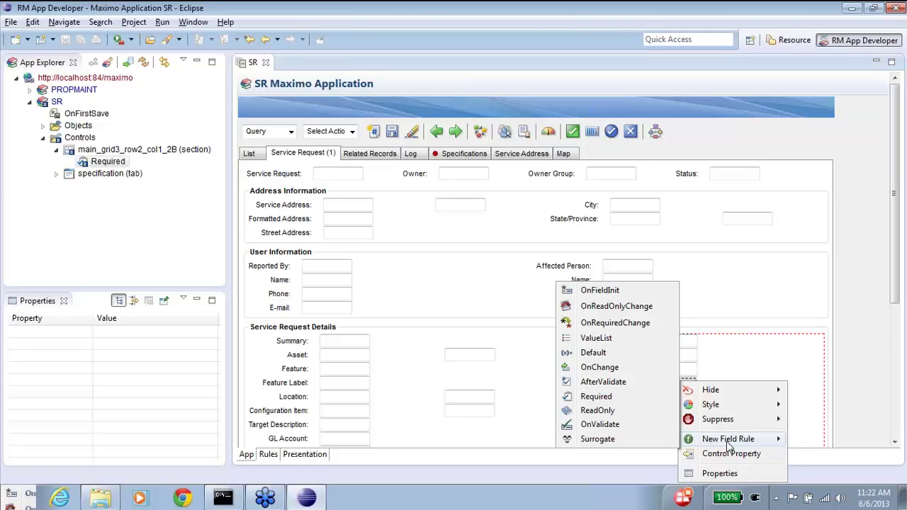
{"action": "left_click", "coordinate": [607, 400]}
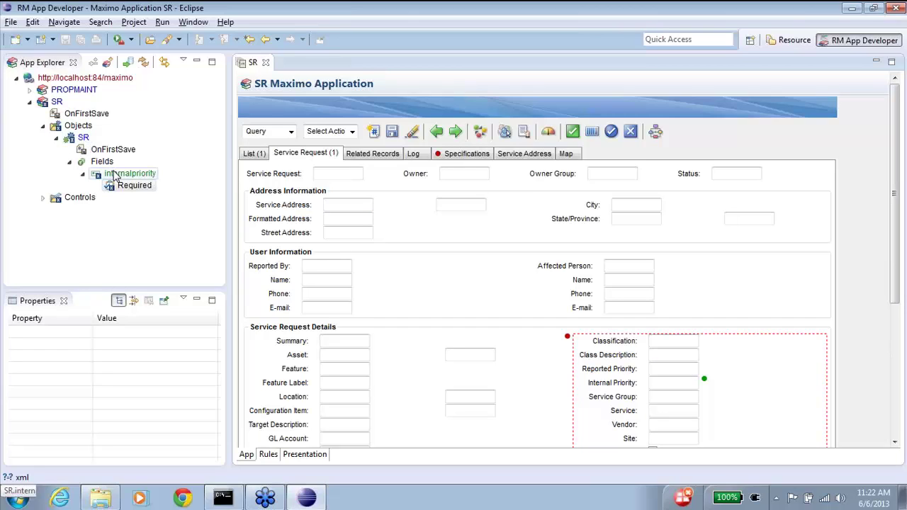
{"action": "left_click", "coordinate": [115, 178]}
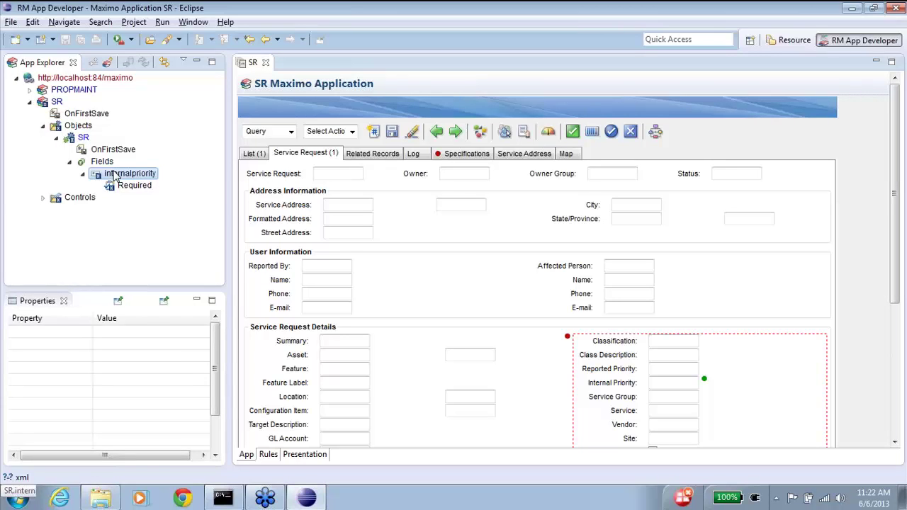
{"action": "left_click", "coordinate": [134, 186]}
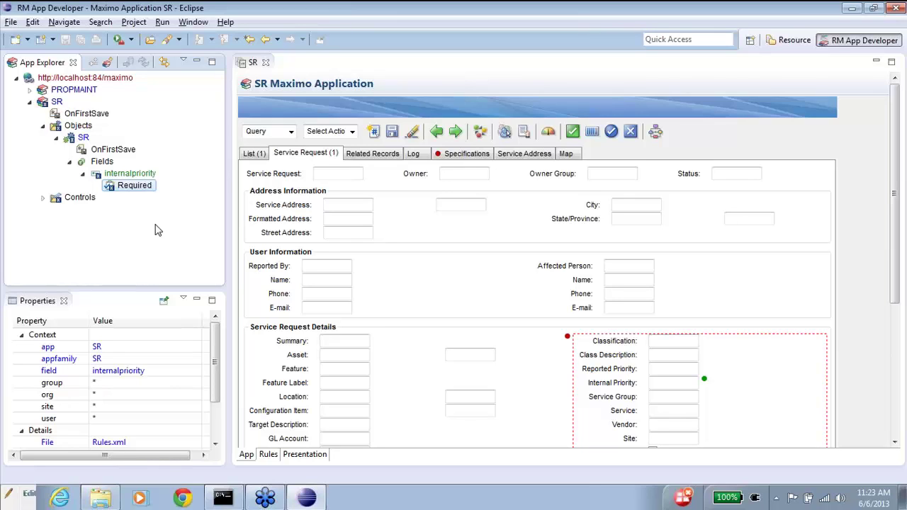
Step: Add a ReadOnly field rule to the Service field in the Service Request Details section
{"action": "left_click", "coordinate": [696, 412]}
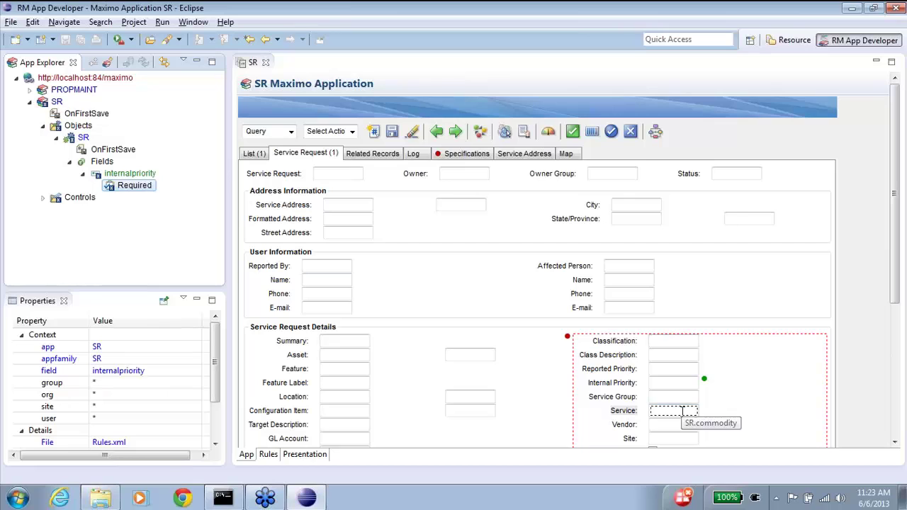
{"action": "right_click", "coordinate": [683, 411]}
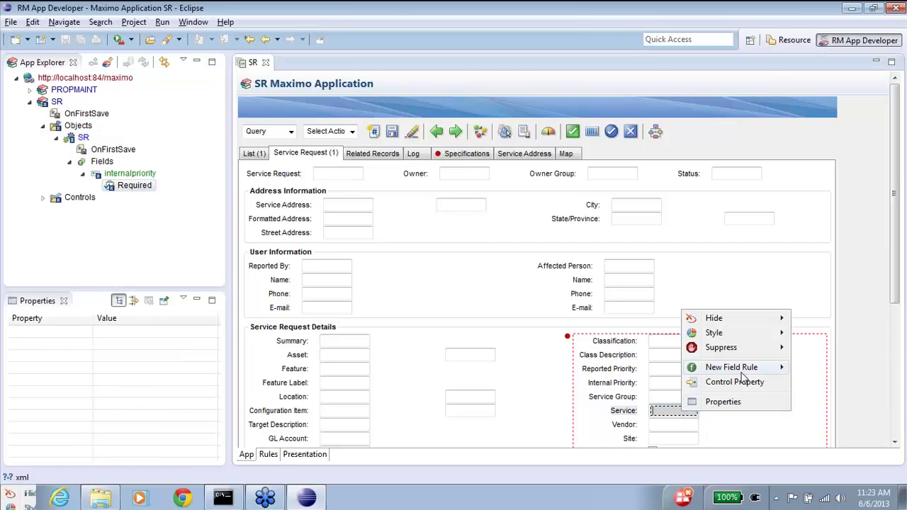
{"action": "mouse_move", "coordinate": [742, 372]}
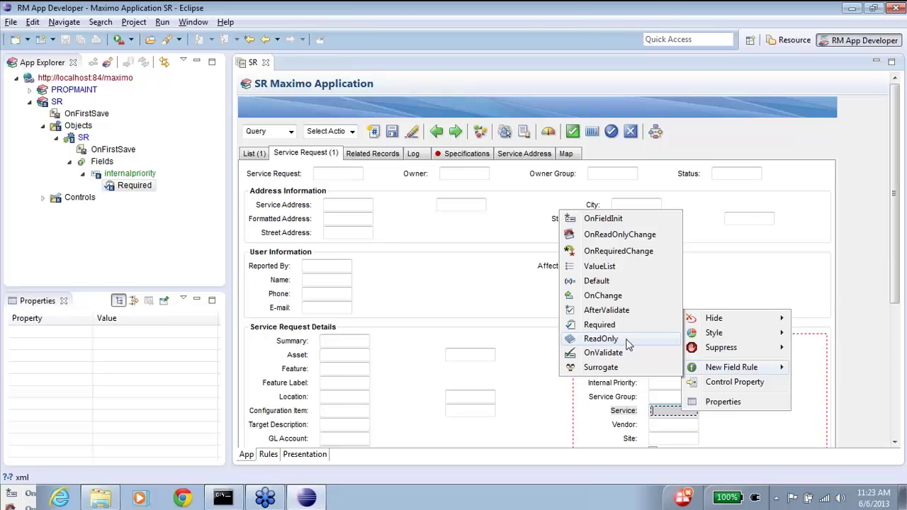
{"action": "left_click", "coordinate": [601, 339]}
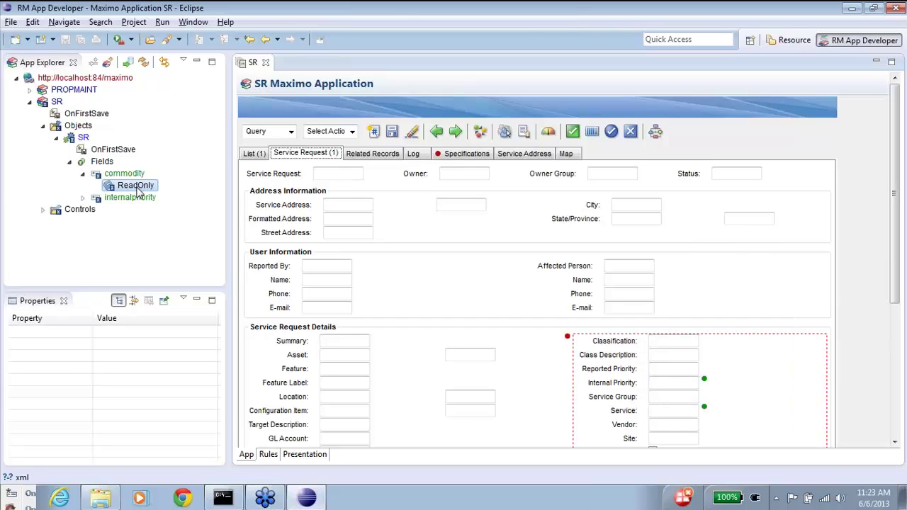
{"action": "left_click", "coordinate": [659, 413]}
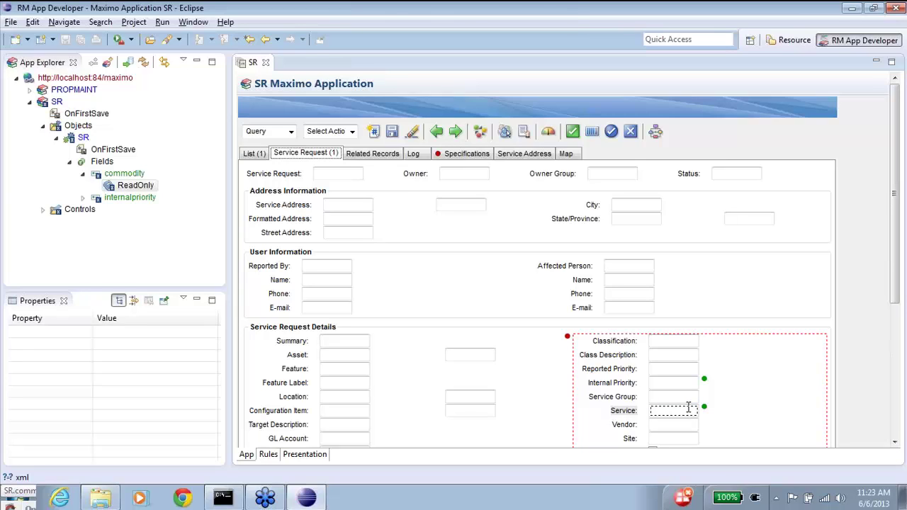
Step: Write the condition SR.commoditygroup.isnull; for the Service field's ReadOnly rule, using code completion for the field, and save the rule
{"action": "left_click", "coordinate": [135, 186]}
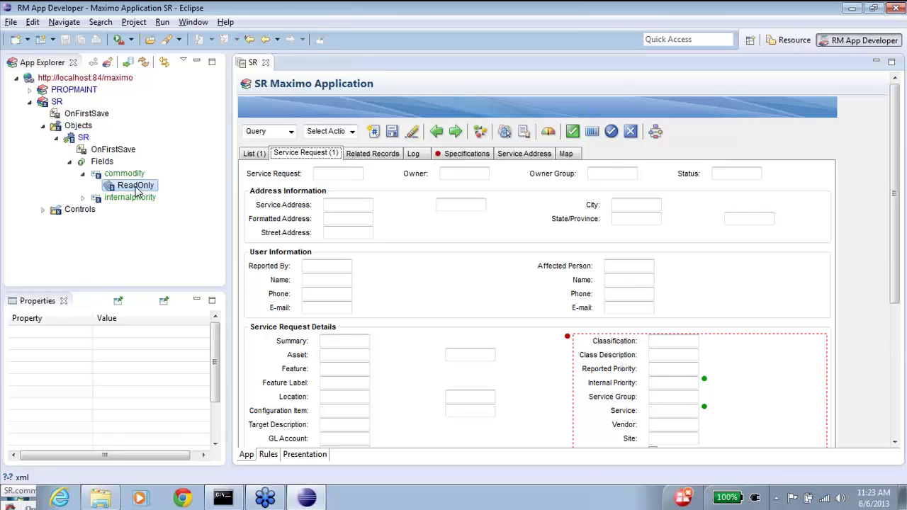
{"action": "double_click", "coordinate": [136, 187]}
{"action": "left_click", "coordinate": [253, 205]}
{"action": "key", "text": "ctrl+space"}
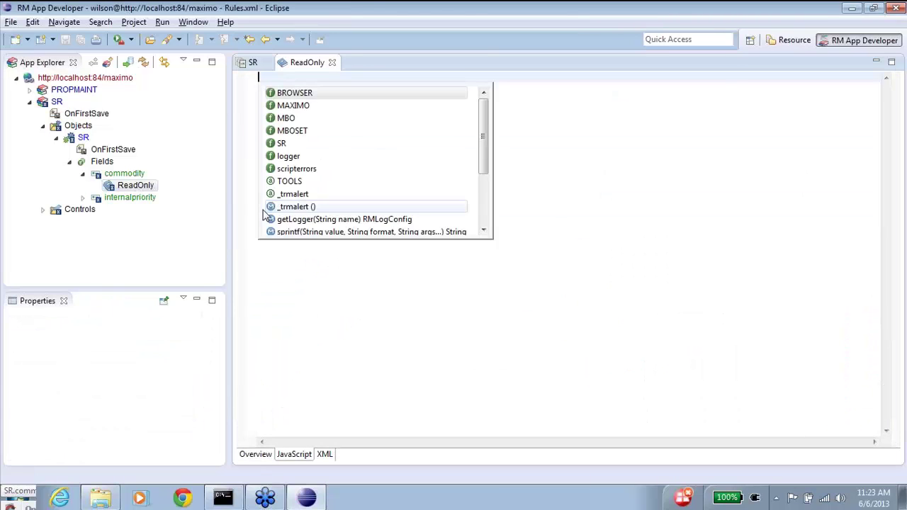
{"action": "type", "text": "SR."}
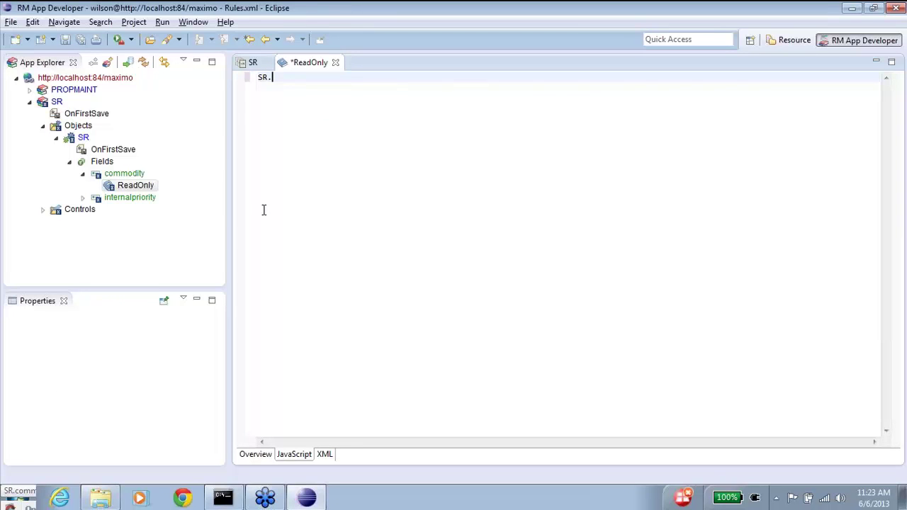
{"action": "type", "text": "co"}
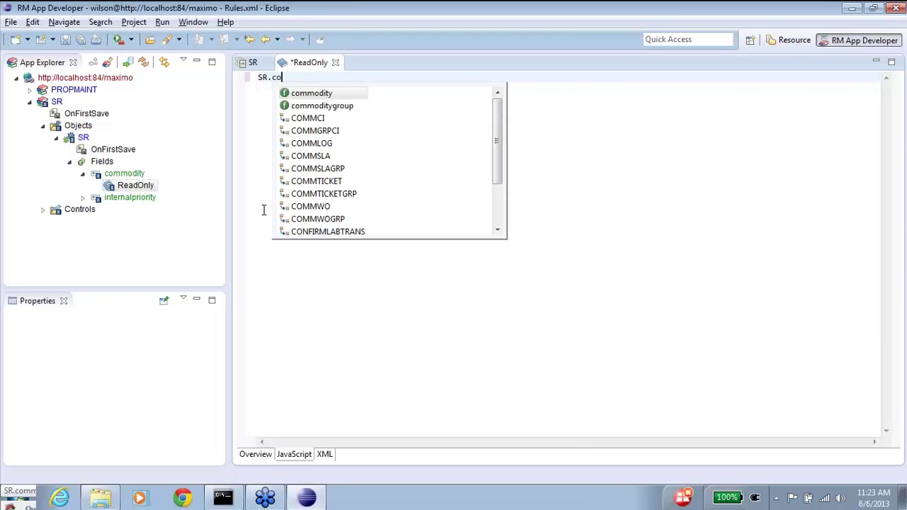
{"action": "type", "text": "mmo"}
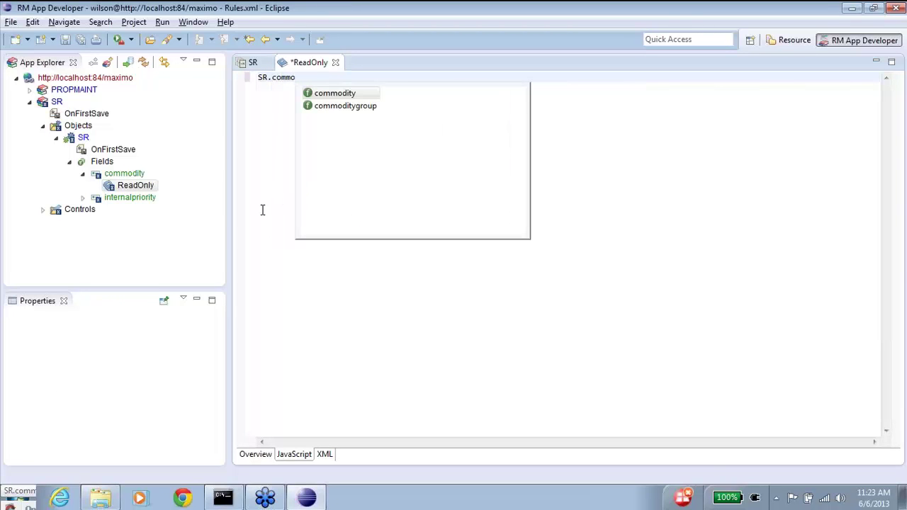
{"action": "double_click", "coordinate": [340, 104]}
{"action": "type", "text": "."}
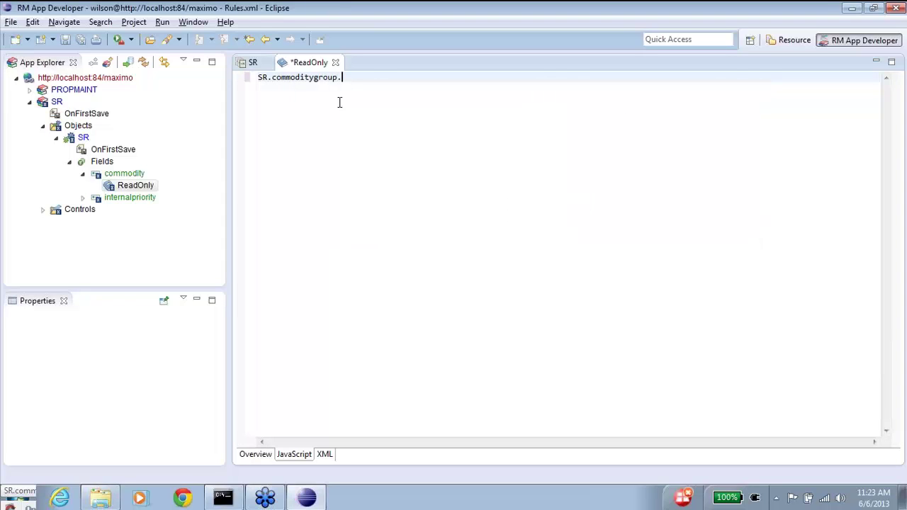
{"action": "type", "text": "isnull;"}
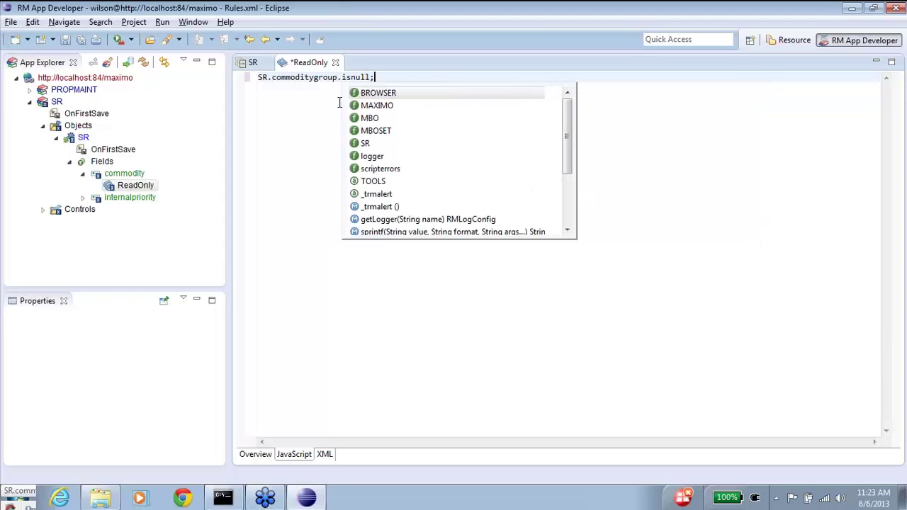
{"action": "key", "text": "ctrl+s"}
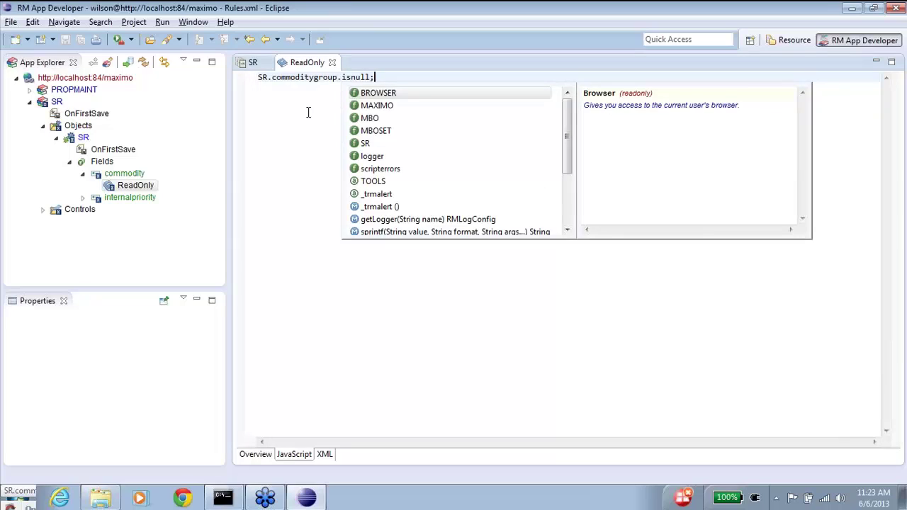
{"action": "left_click", "coordinate": [308, 112]}
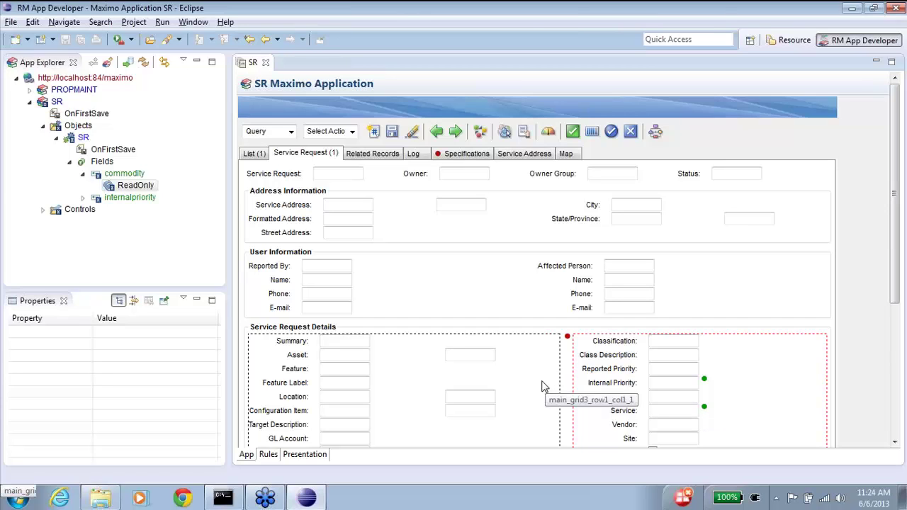
Step: Add a Control Property rule to both the Dates section and the Global Issues section of the Service Request tab
{"action": "left_click_drag", "start_coordinate": [542, 386], "coordinate": [542, 385]}
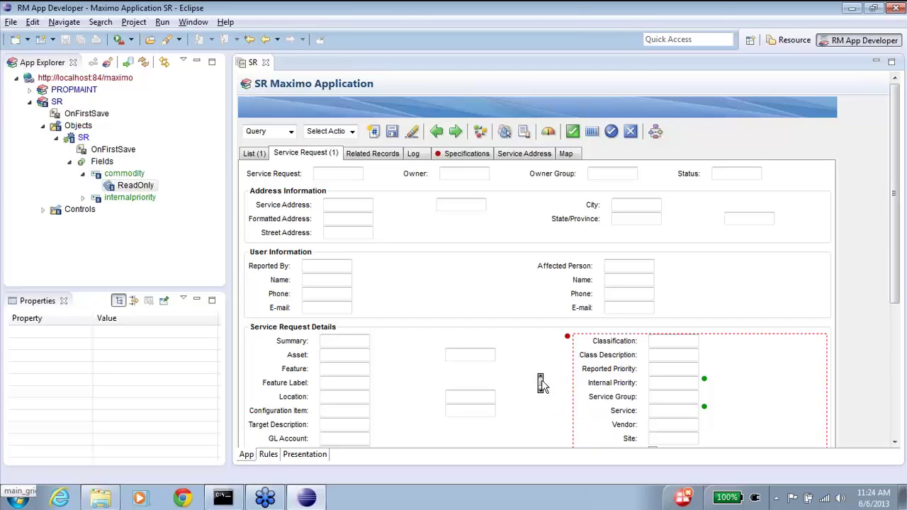
{"action": "scroll", "coordinate": [542, 384], "scroll_direction": "down", "scroll_amount": 3}
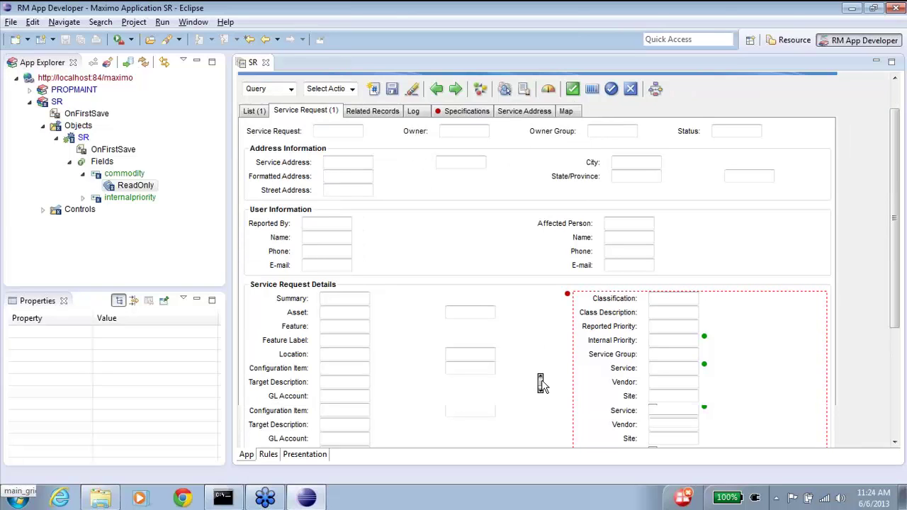
{"action": "scroll", "coordinate": [542, 384], "scroll_direction": "down", "scroll_amount": 3}
{"action": "left_click_drag", "start_coordinate": [542, 384], "coordinate": [513, 390]}
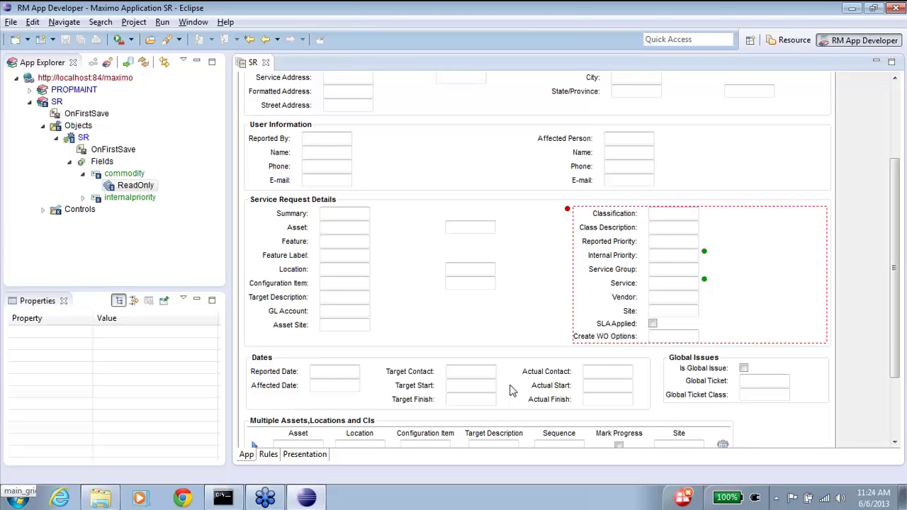
{"action": "right_click", "coordinate": [321, 365]}
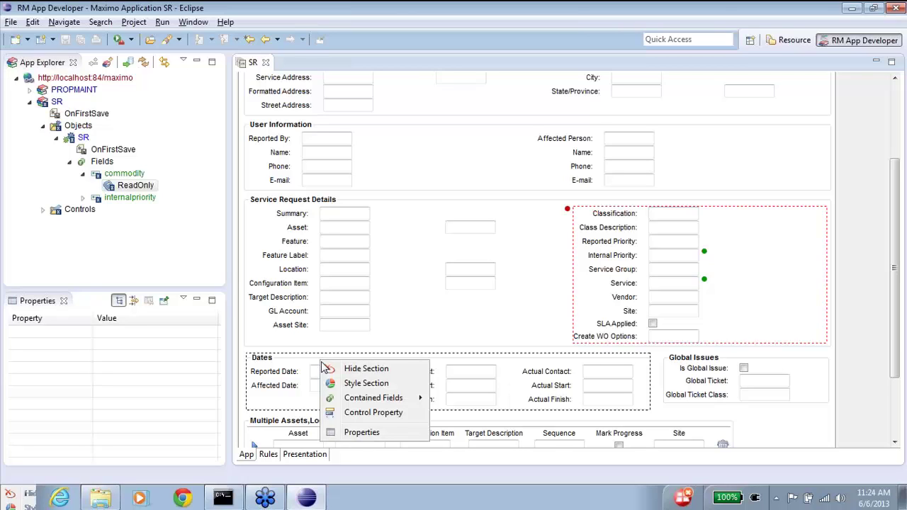
{"action": "left_click", "coordinate": [369, 415]}
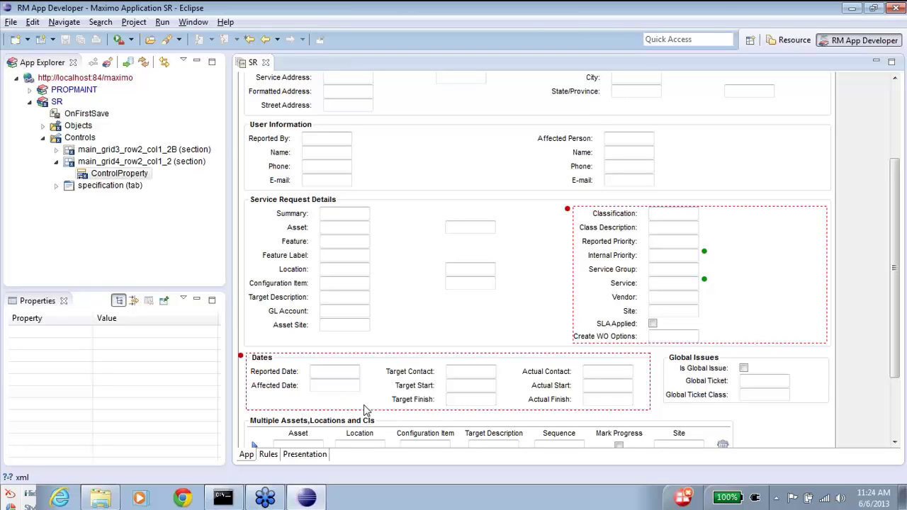
{"action": "right_click", "coordinate": [696, 360]}
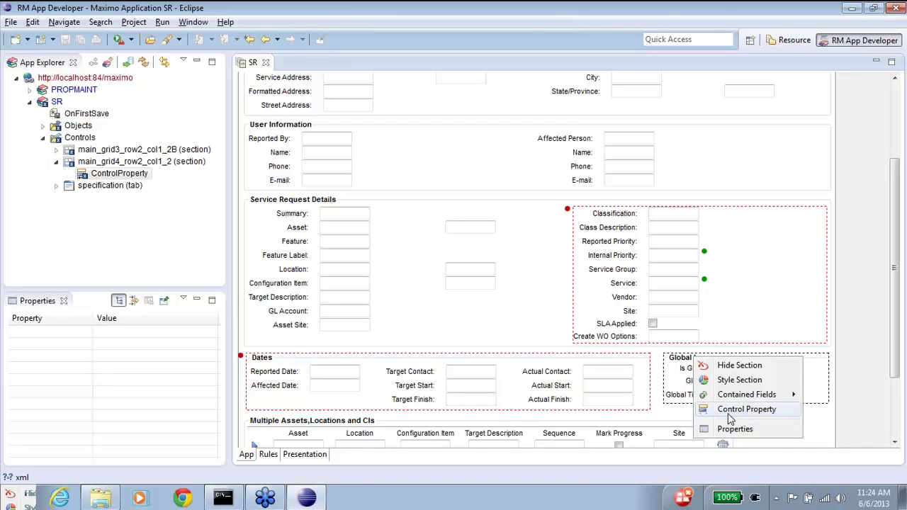
{"action": "left_click", "coordinate": [731, 412]}
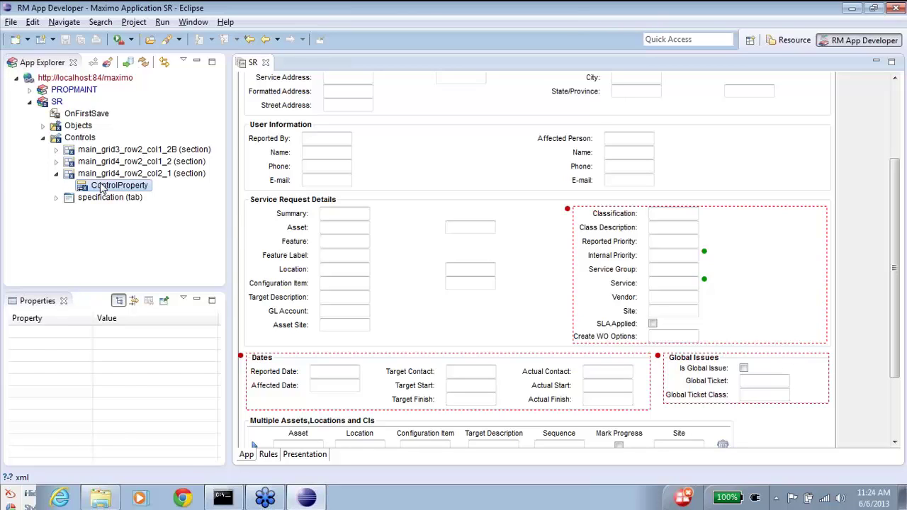
Step: Set the Global Issues section's control property rule to the property collapsed with the value true, and save it
{"action": "left_click", "coordinate": [103, 186]}
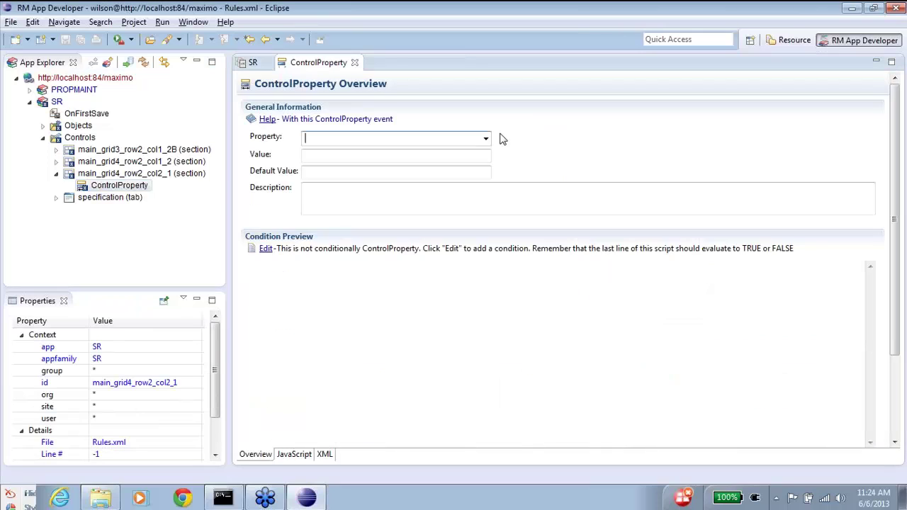
{"action": "left_click", "coordinate": [486, 139]}
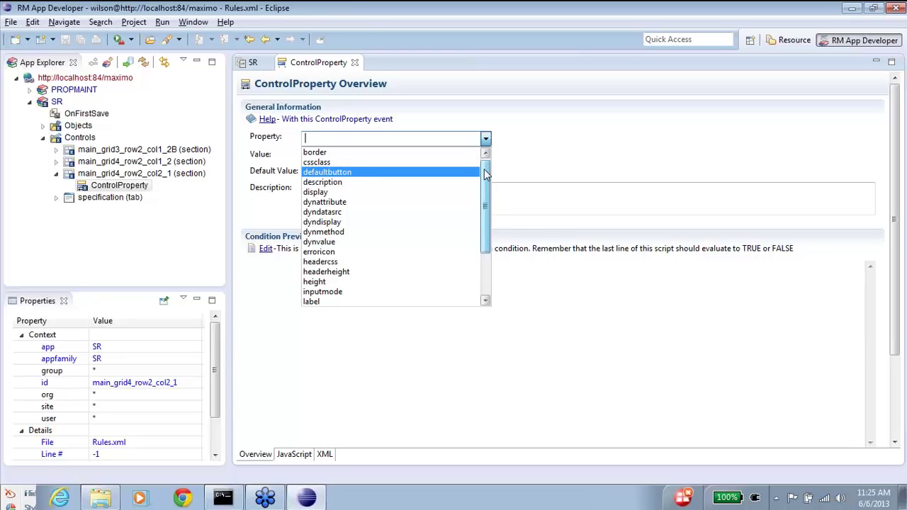
{"action": "left_click_drag", "start_coordinate": [486, 174], "coordinate": [318, 145]}
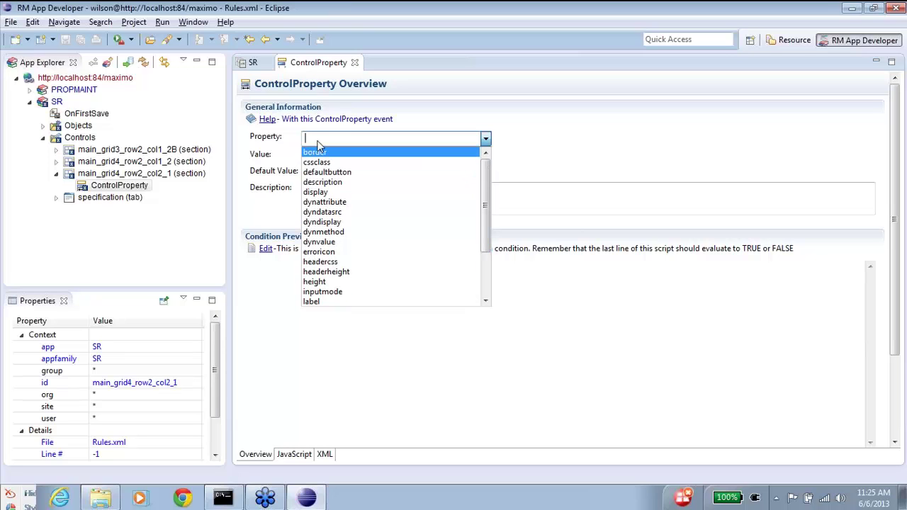
{"action": "left_click", "coordinate": [318, 139]}
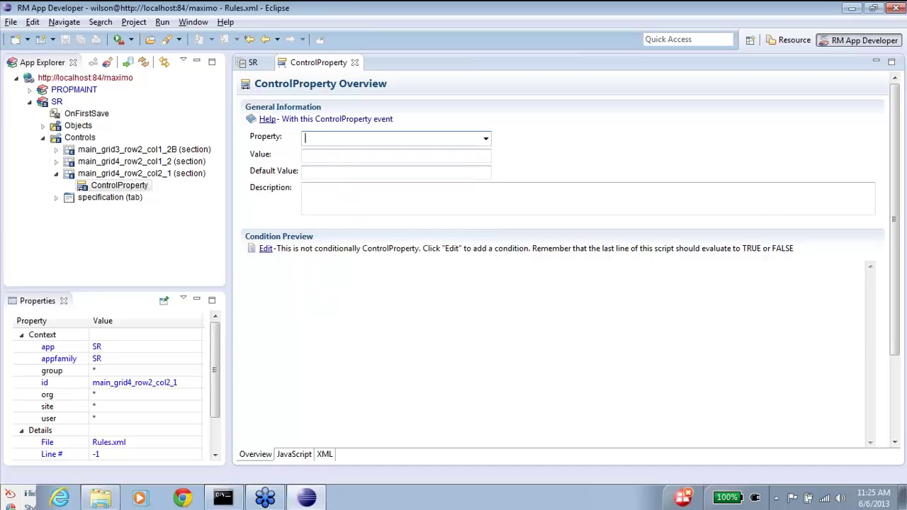
{"action": "type", "text": "collapsed"}
{"action": "key", "text": "Tab"}
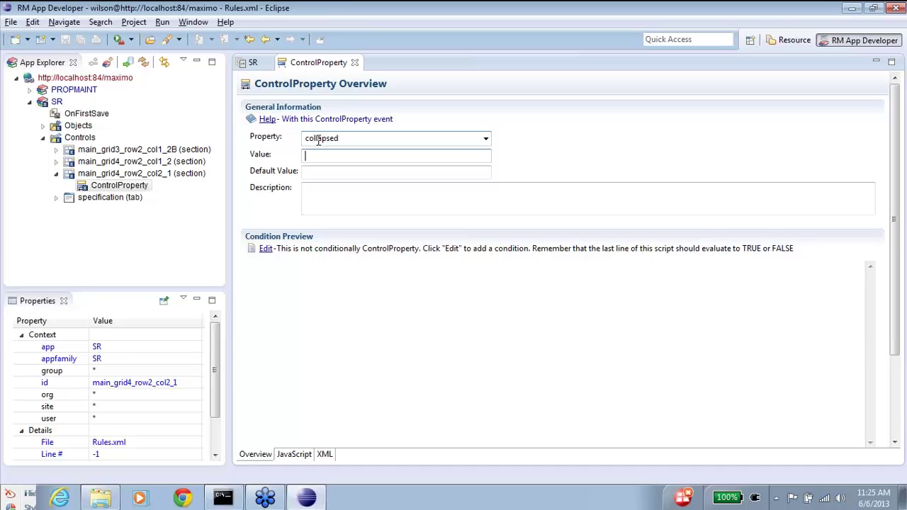
{"action": "type", "text": "true"}
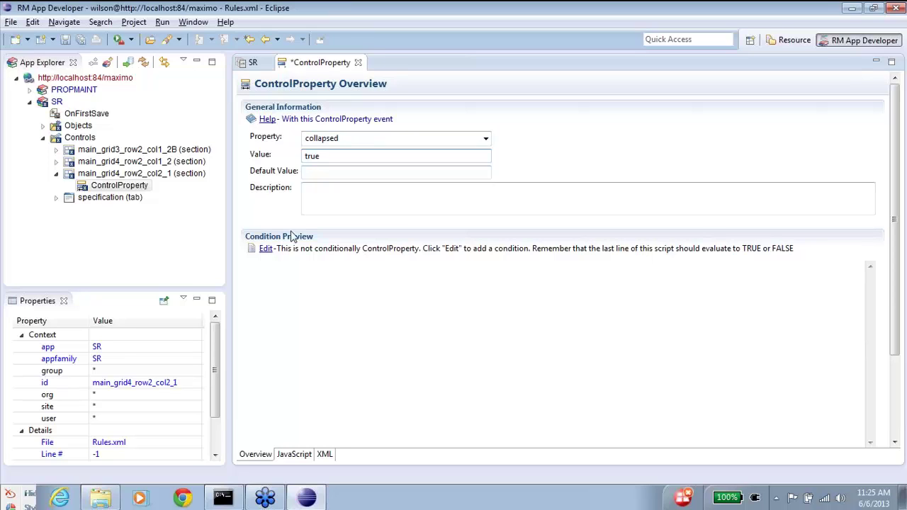
{"action": "key", "text": "ctrl+s"}
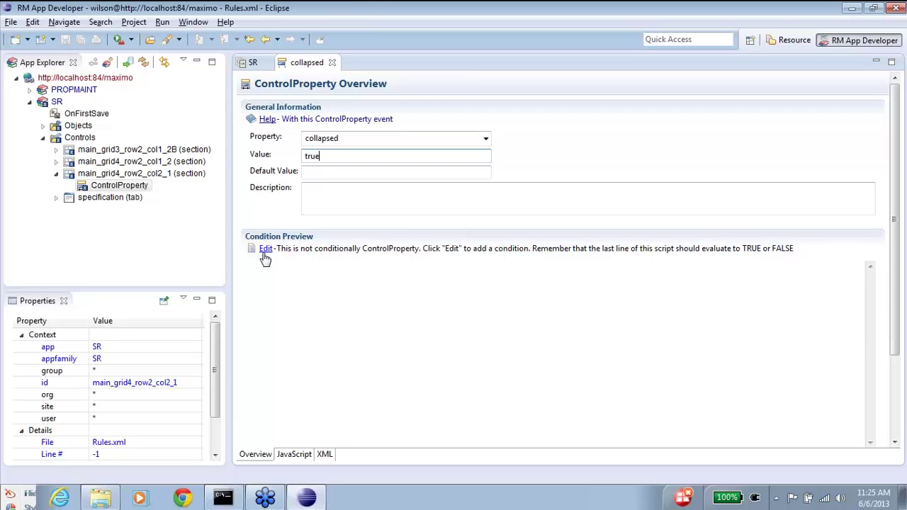
Step: Write the condition MBO.isnew; for the collapsed property rule, completing isnew from the suggestions, and save the rule
{"action": "left_click", "coordinate": [265, 250]}
{"action": "type", "text": "MBO.isn"}
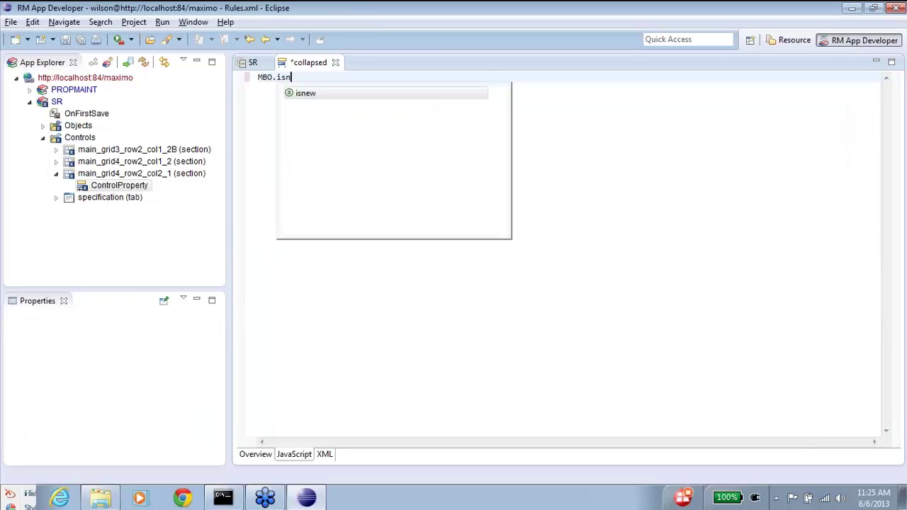
{"action": "key", "text": "Return"}
{"action": "type", "text": ";"}
{"action": "key", "text": "ctrl+s"}
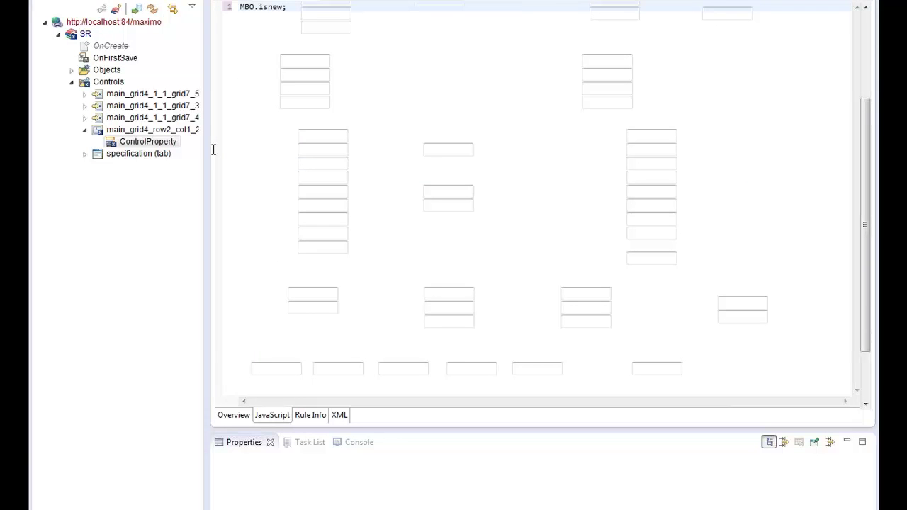
Step: Open the SR application in Maximo and examine the lower sections of a new service request
{"action": "left_click", "coordinate": [81, 37]}
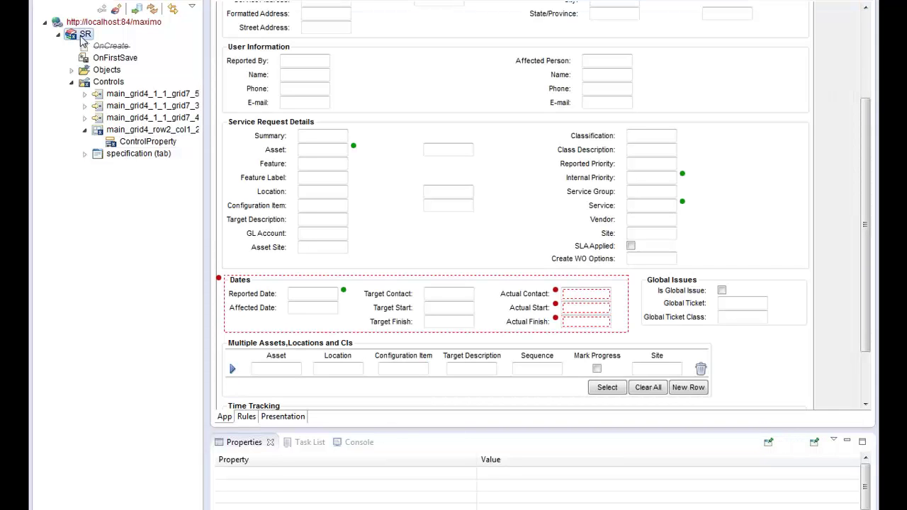
{"action": "right_click", "coordinate": [81, 35]}
{"action": "mouse_move", "coordinate": [121, 55]}
{"action": "left_click", "coordinate": [286, 66]}
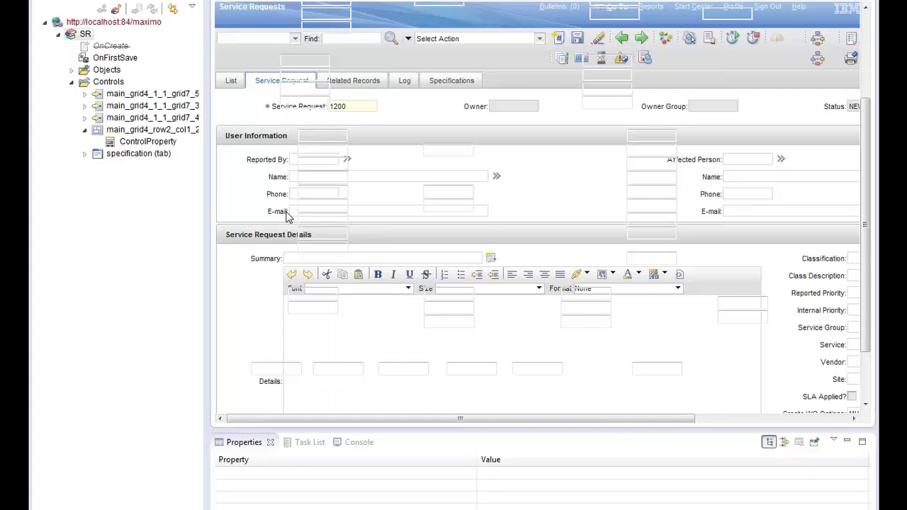
{"action": "scroll", "coordinate": [298, 241], "scroll_direction": "down", "scroll_amount": 5}
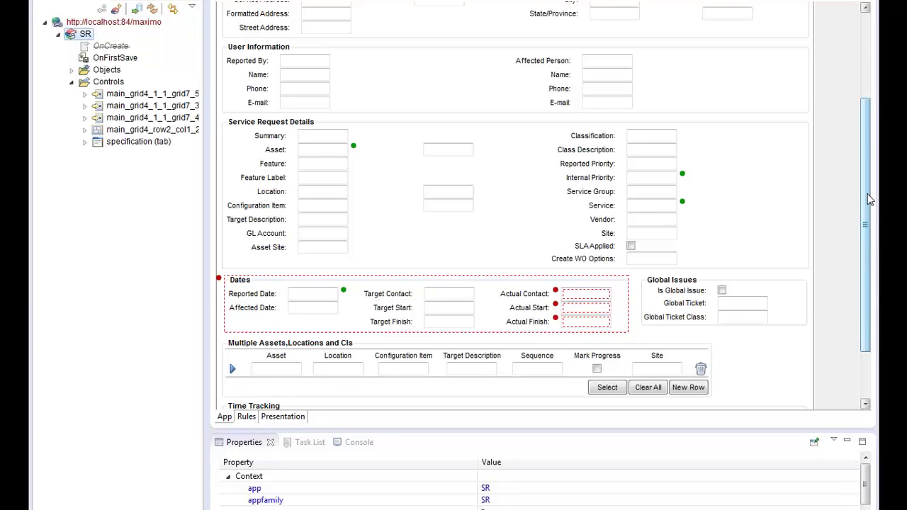
Step: Configure a default filter on the Status column of the Service Requests list
{"action": "right_click", "coordinate": [499, 126]}
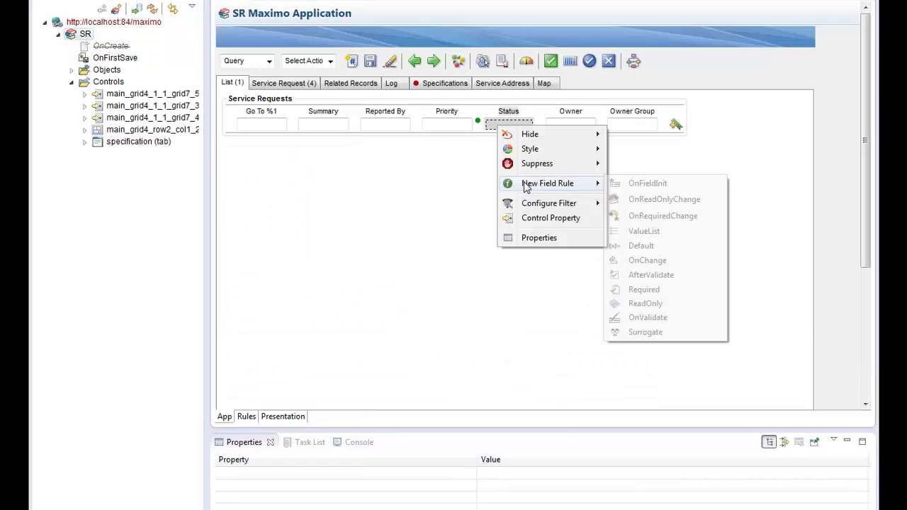
{"action": "mouse_move", "coordinate": [549, 203]}
{"action": "left_click", "coordinate": [640, 205]}
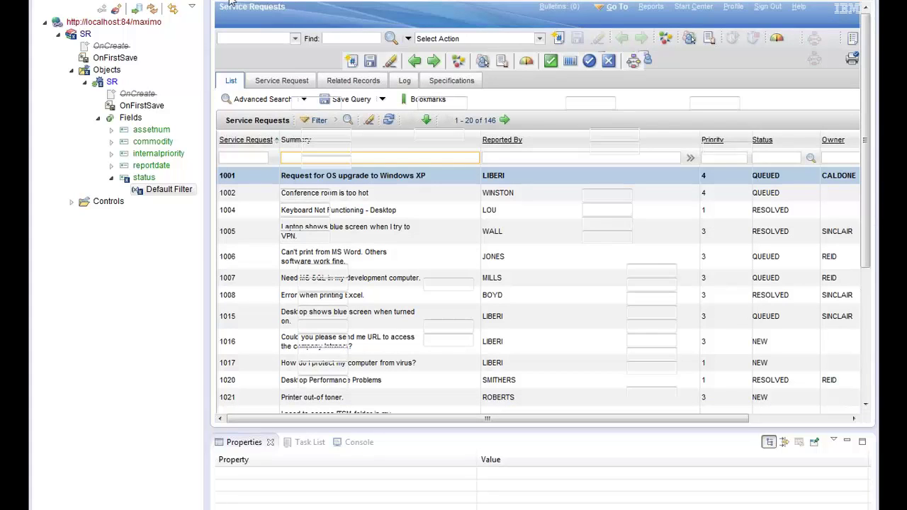
Step: Set the Status column's default filter value to QUEUED and return to the SR application's layout
{"action": "right_click", "coordinate": [521, 125]}
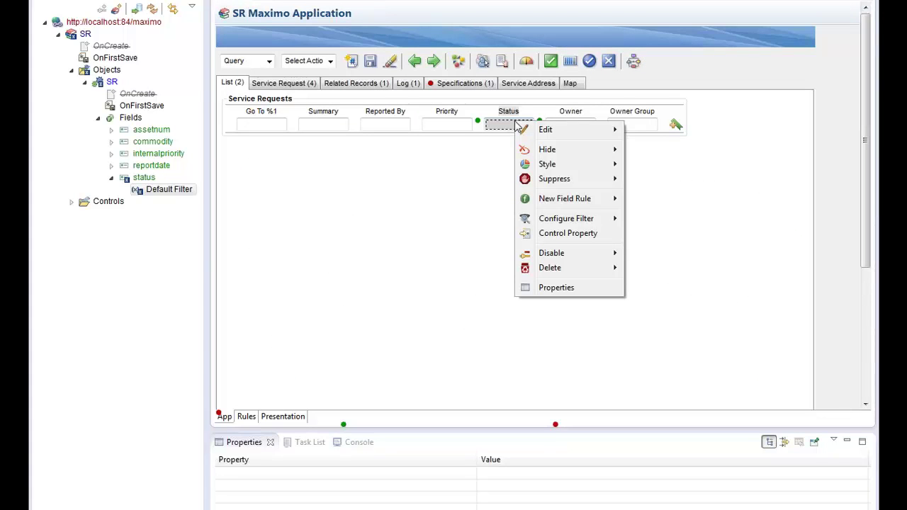
{"action": "left_click", "coordinate": [692, 131]}
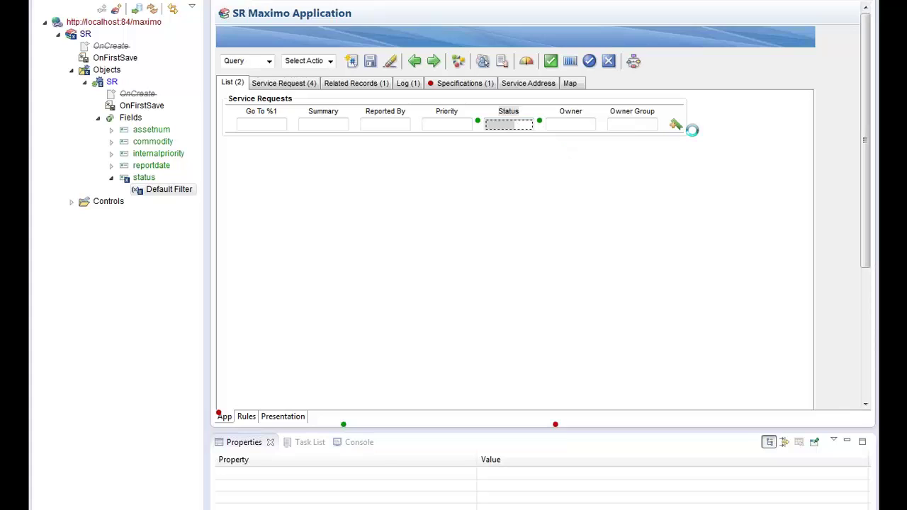
{"action": "left_click", "coordinate": [340, 83]}
{"action": "type", "text": "QUEUED"}
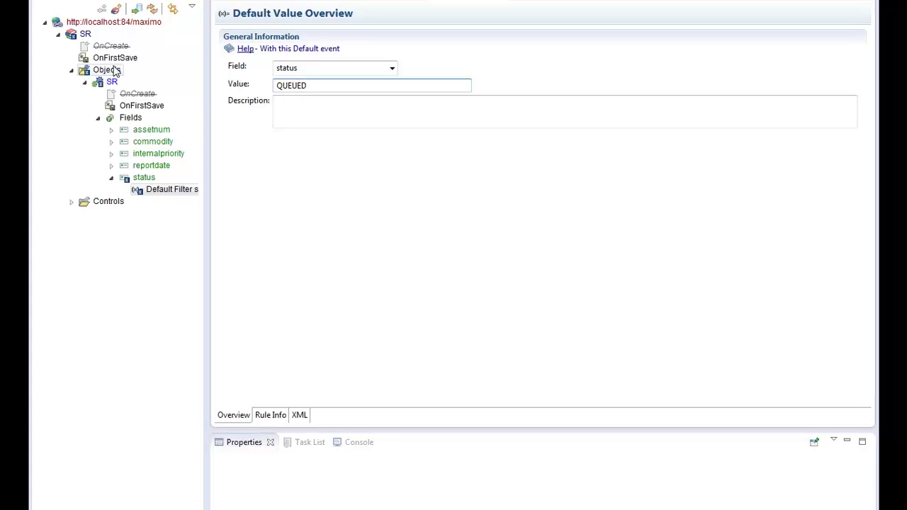
{"action": "left_click", "coordinate": [113, 70]}
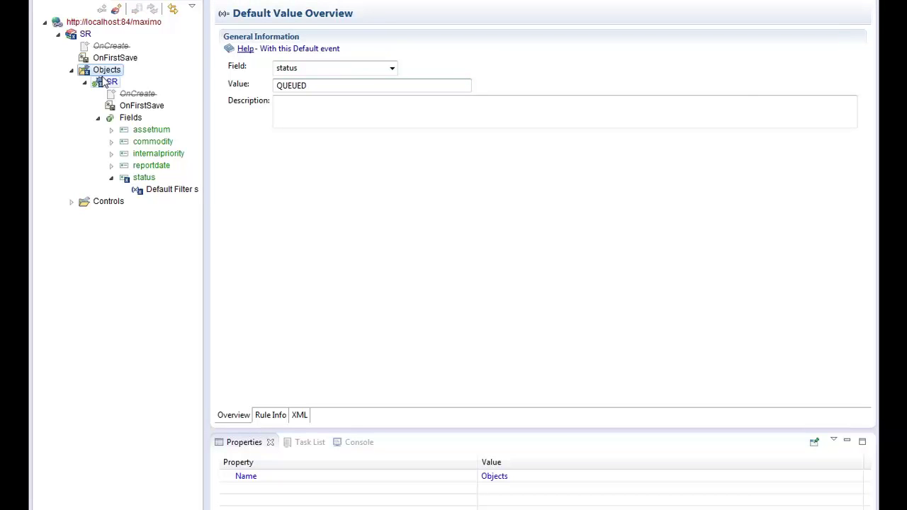
{"action": "left_click", "coordinate": [85, 34]}
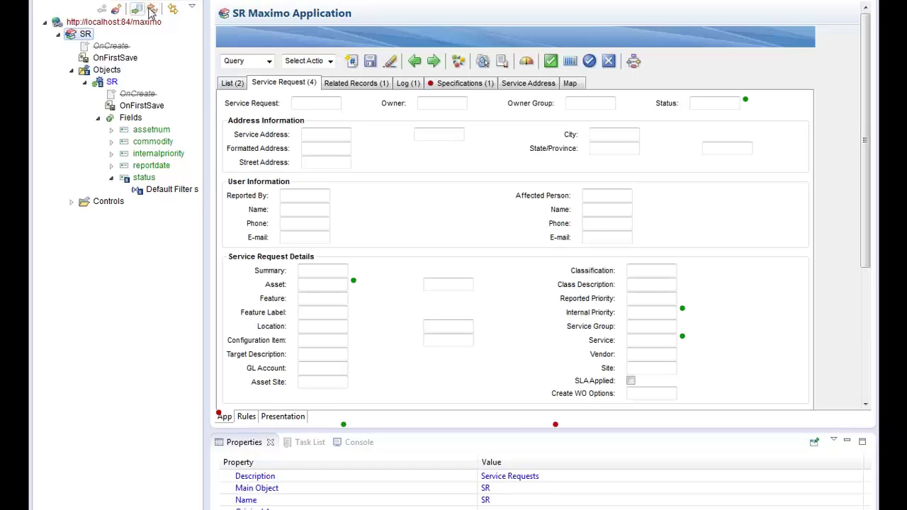
Step: Reopen the Service Requests application in Maximo and check the default filter on its Status column
{"action": "left_click", "coordinate": [383, 3]}
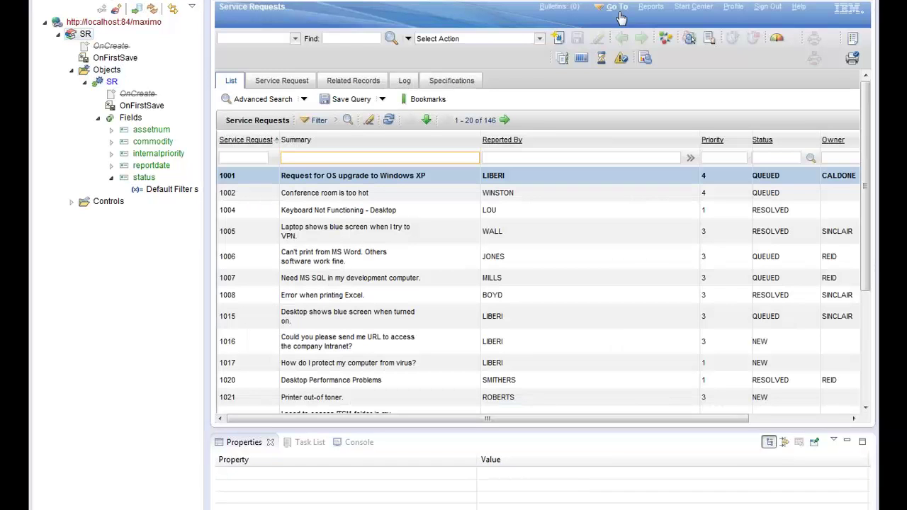
{"action": "left_click", "coordinate": [618, 8]}
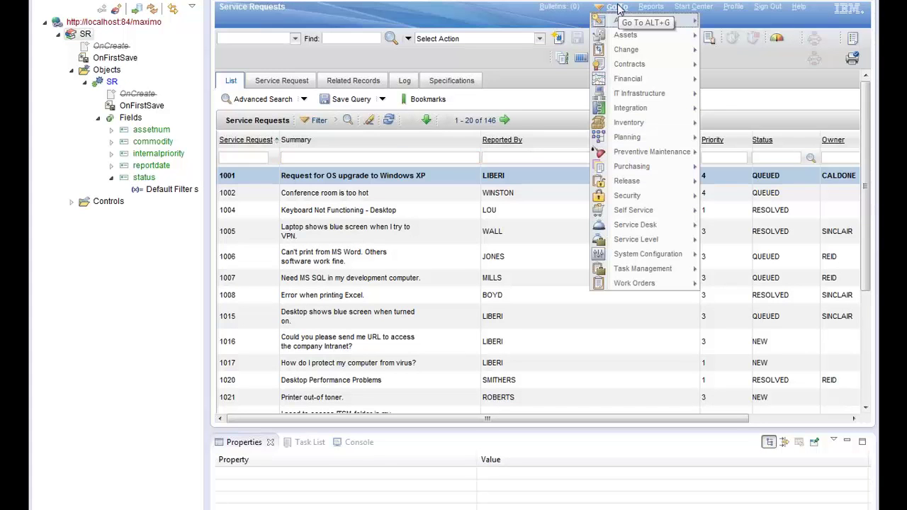
{"action": "mouse_move", "coordinate": [637, 283]}
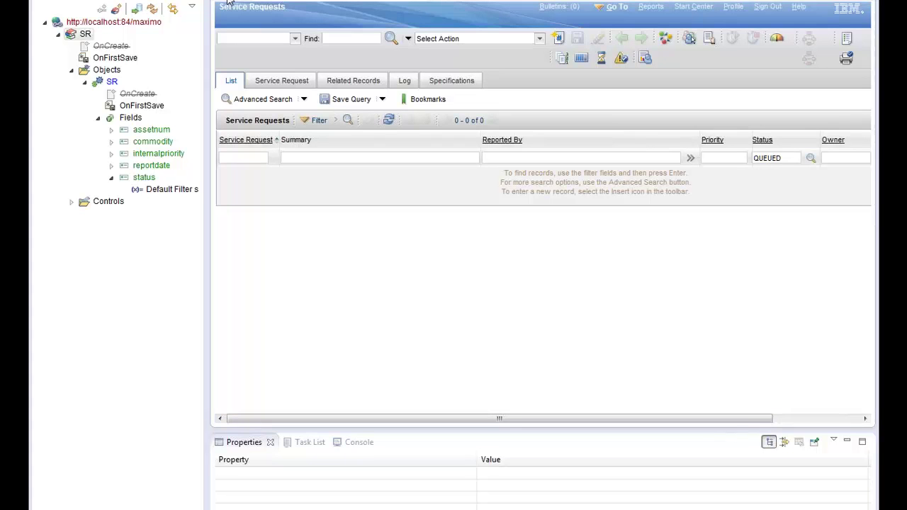
{"action": "left_click", "coordinate": [401, 156]}
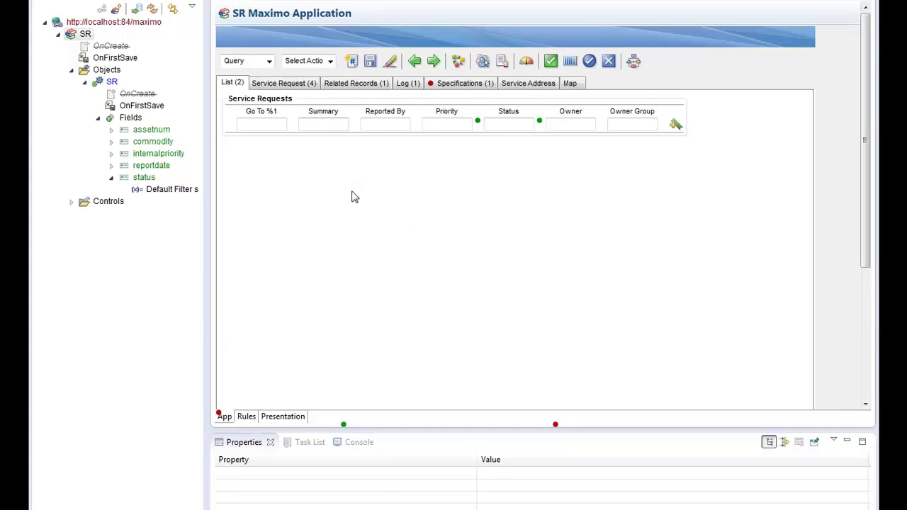
Step: Add a row style rule to the Service Requests list table and set its container background color to FF8080
{"action": "right_click", "coordinate": [377, 98]}
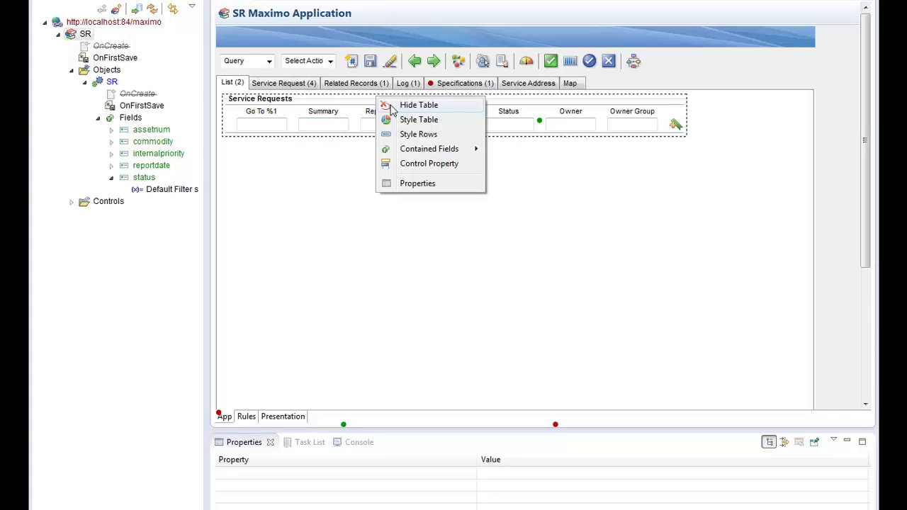
{"action": "left_click", "coordinate": [394, 106]}
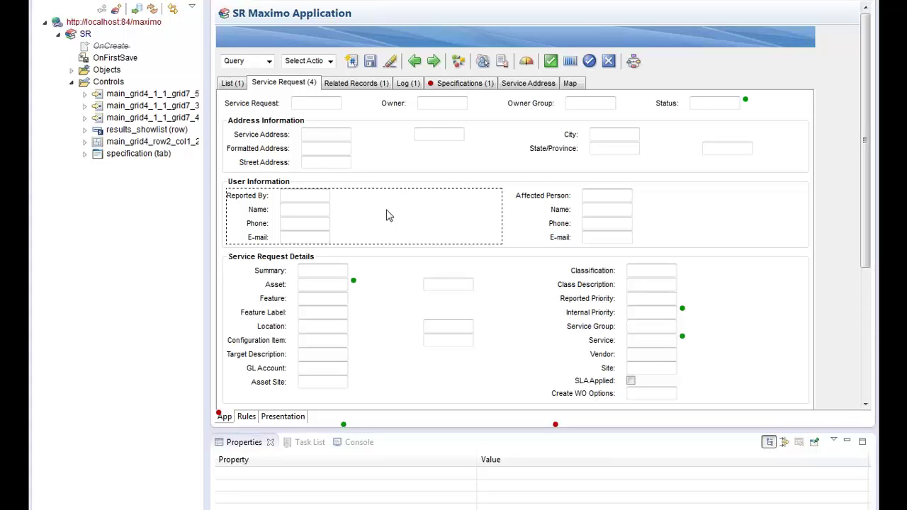
{"action": "left_click", "coordinate": [128, 141]}
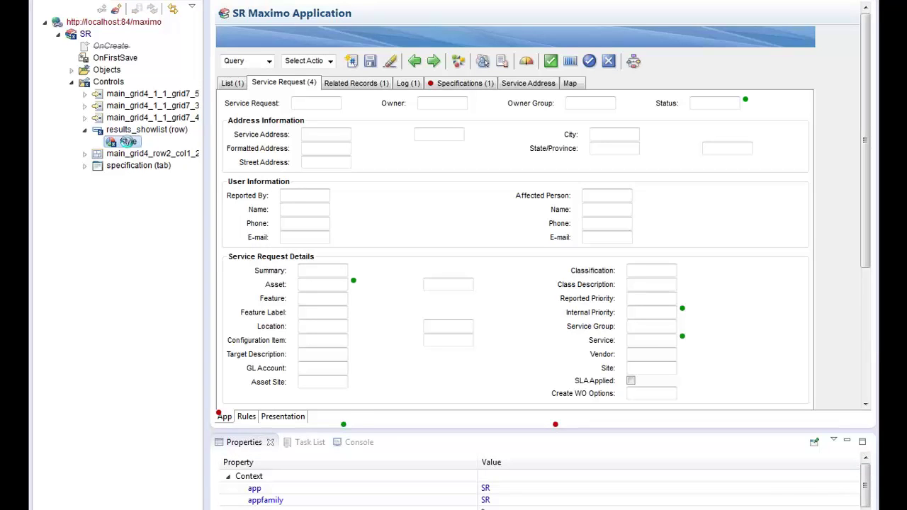
{"action": "double_click", "coordinate": [128, 142]}
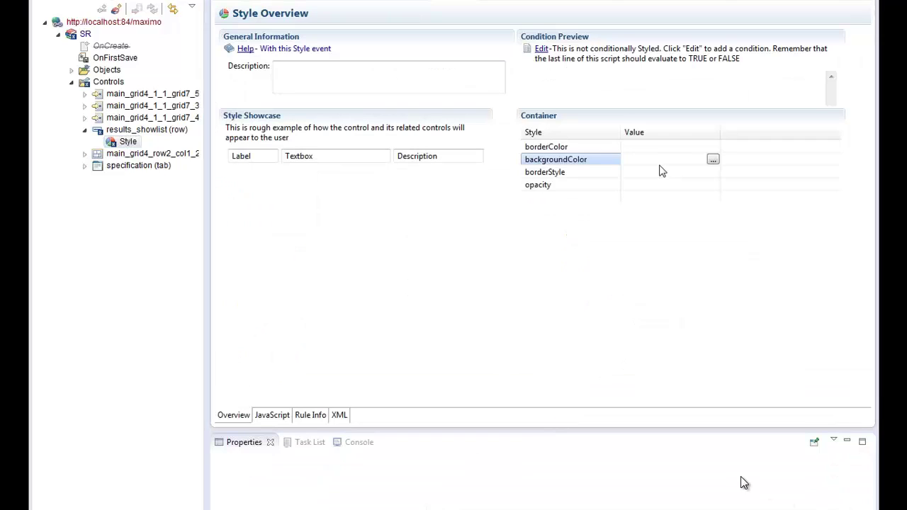
{"action": "left_click", "coordinate": [713, 159]}
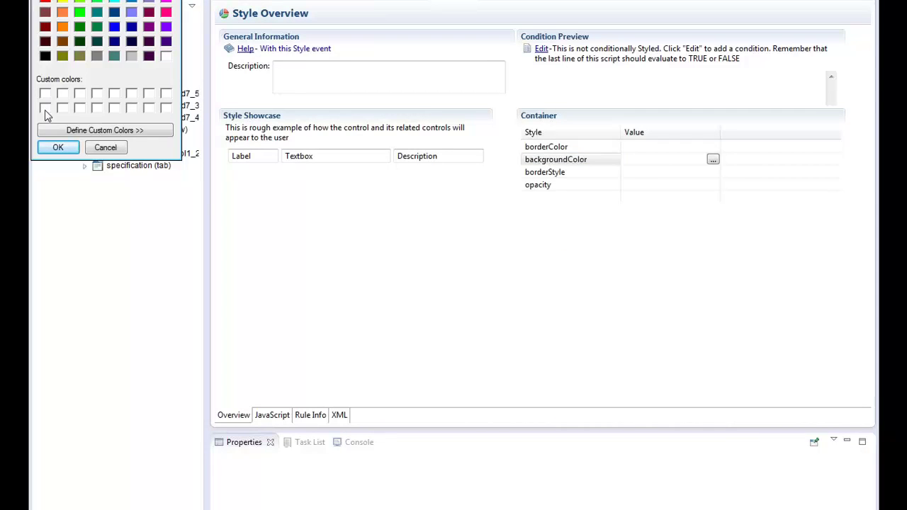
{"action": "key", "text": "Return"}
Step: Write the row style condition SR.internalpriority == 1; completing internalpriority from the suggestions, and save the rule
{"action": "left_click", "coordinate": [545, 50]}
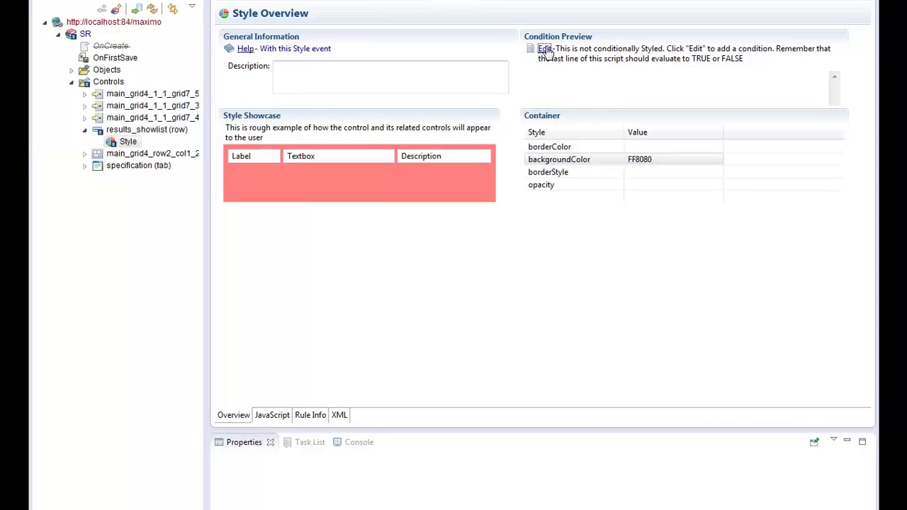
{"action": "type", "text": "SR."}
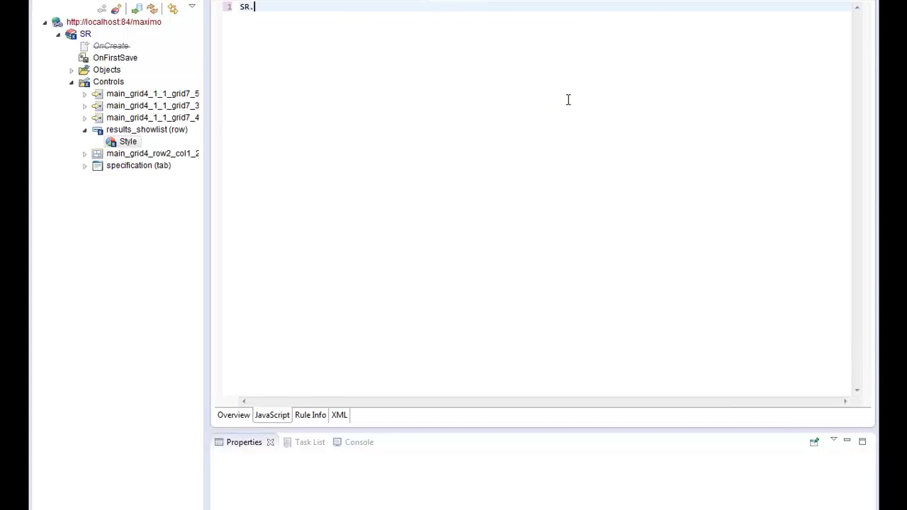
{"action": "type", "text": "int"}
{"action": "key", "text": "Return"}
{"action": "type", "text": "== 1;"}
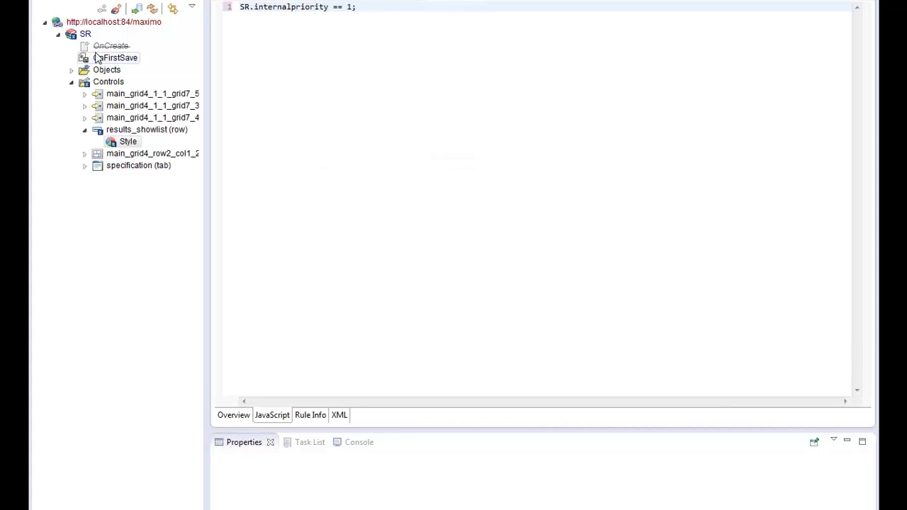
{"action": "left_click", "coordinate": [135, 10]}
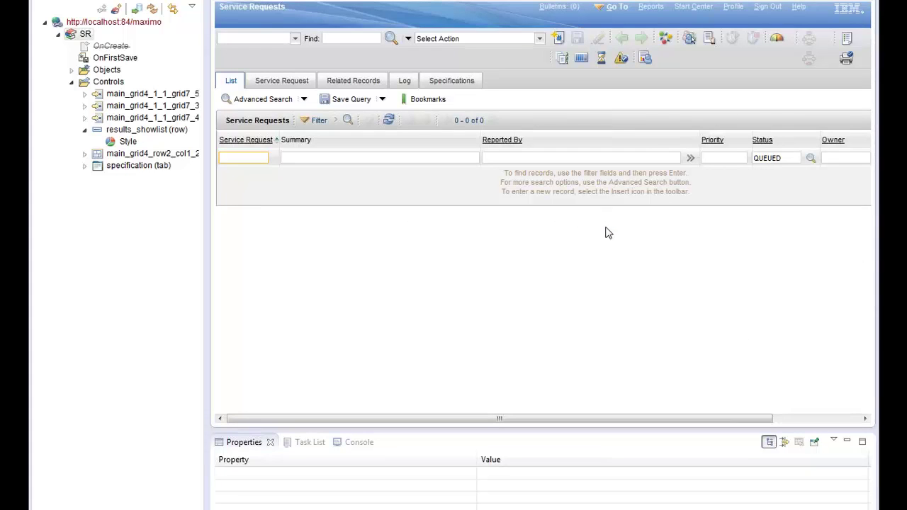
Step: List the queued service requests in Maximo, check the row styling and open request 1001
{"action": "left_click", "coordinate": [246, 161]}
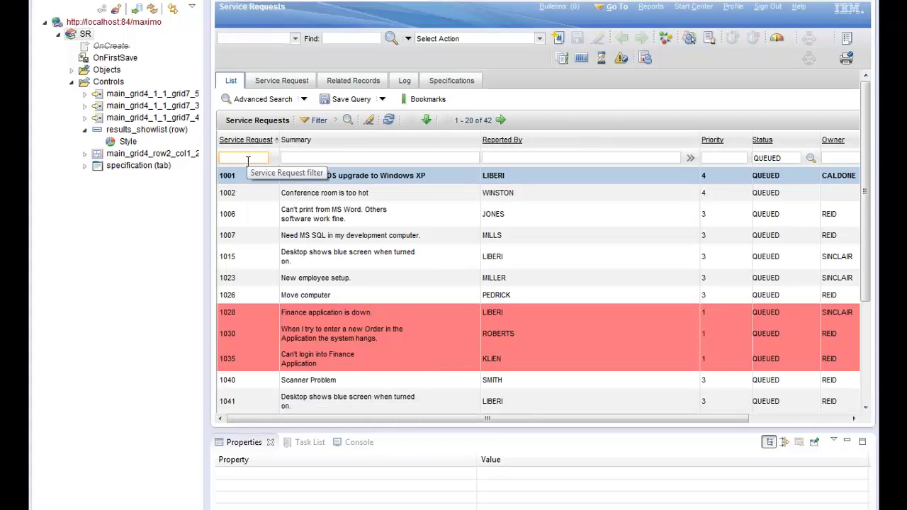
{"action": "left_click", "coordinate": [247, 160]}
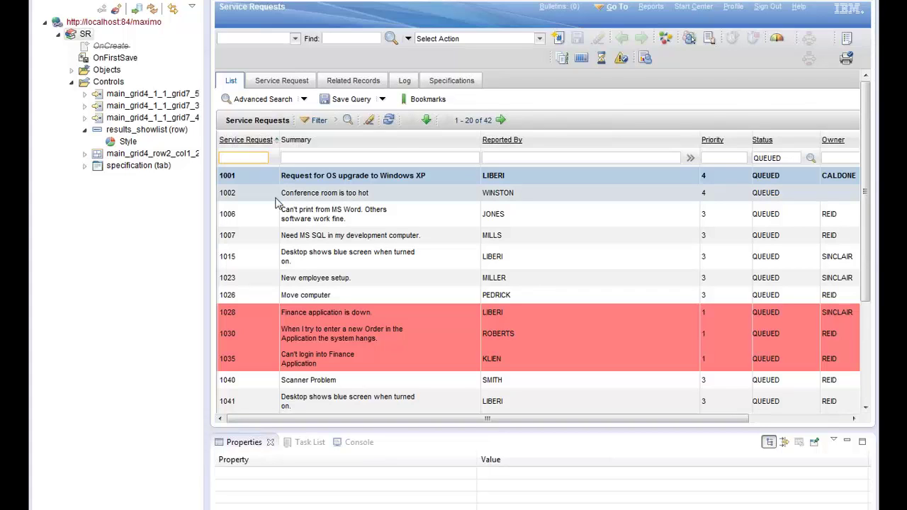
{"action": "left_click", "coordinate": [363, 177]}
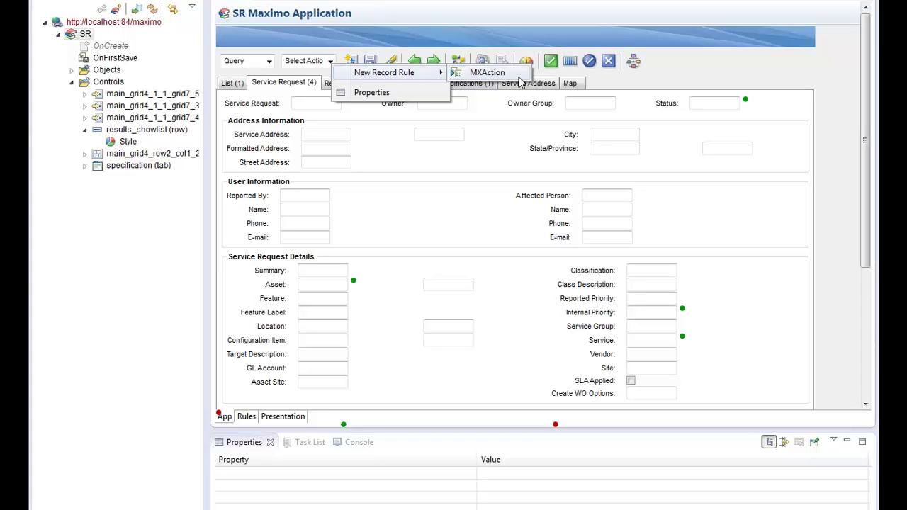
Step: Create an MXAction Validate record rule for SR and write an if block testing SR.targetstart.isnull
{"action": "left_click", "coordinate": [488, 72]}
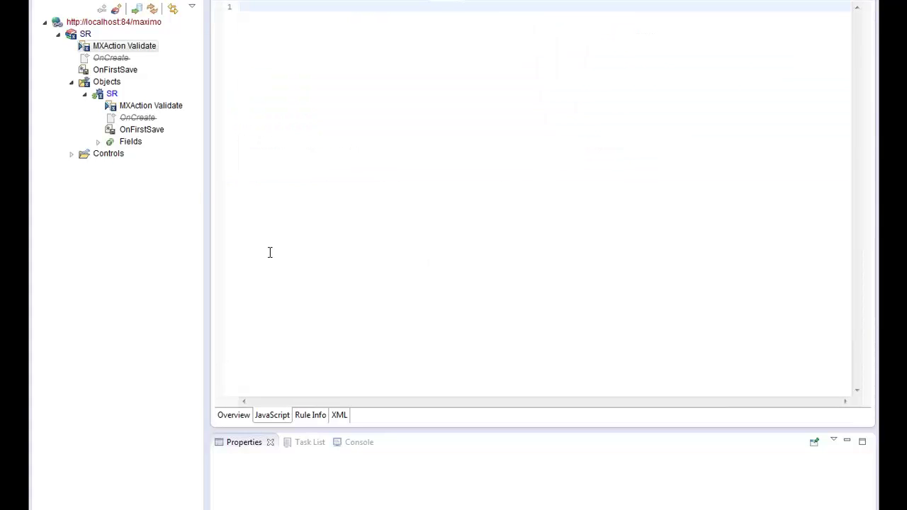
{"action": "type", "text": "if("}
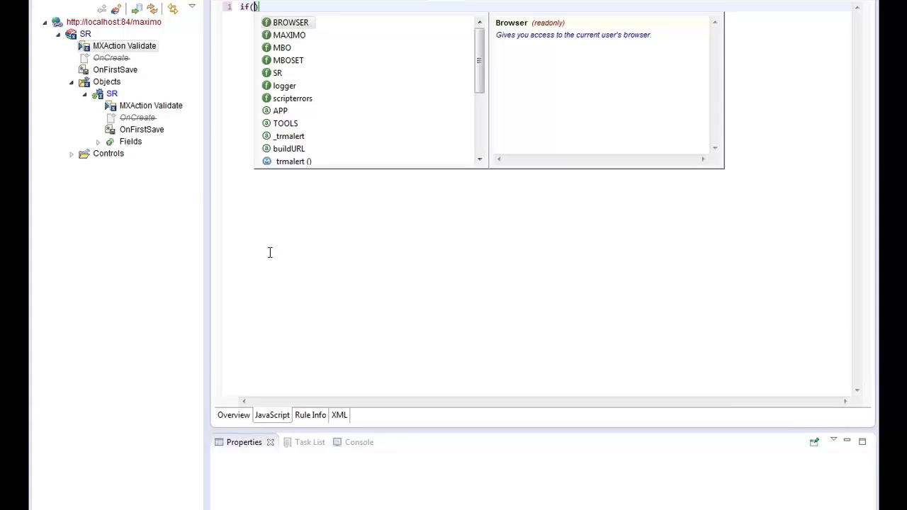
{"action": "type", "text": "SR."}
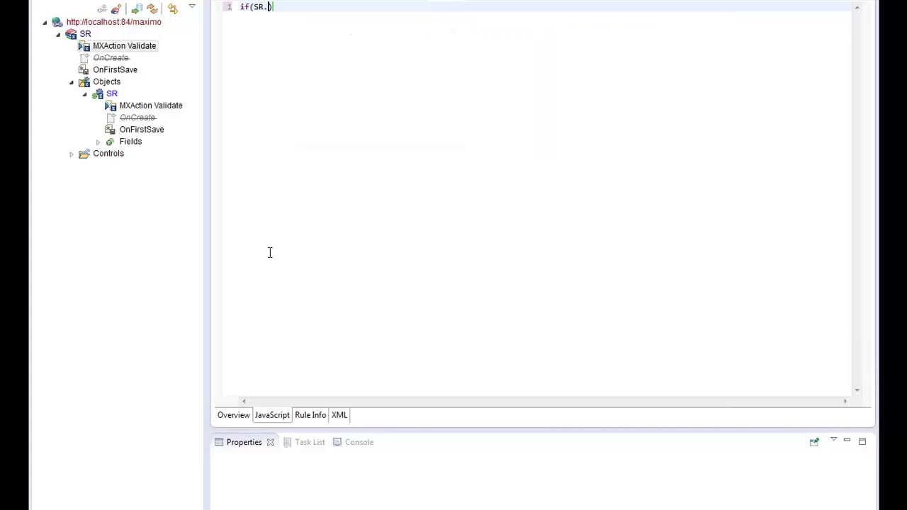
{"action": "type", "text": "targets"}
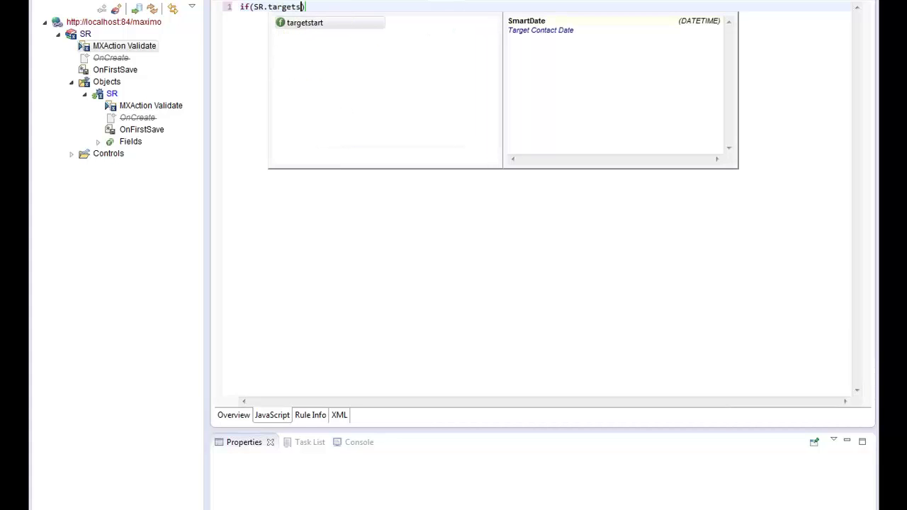
{"action": "key", "text": "Return"}
{"action": "type", "text": ".isnul"}
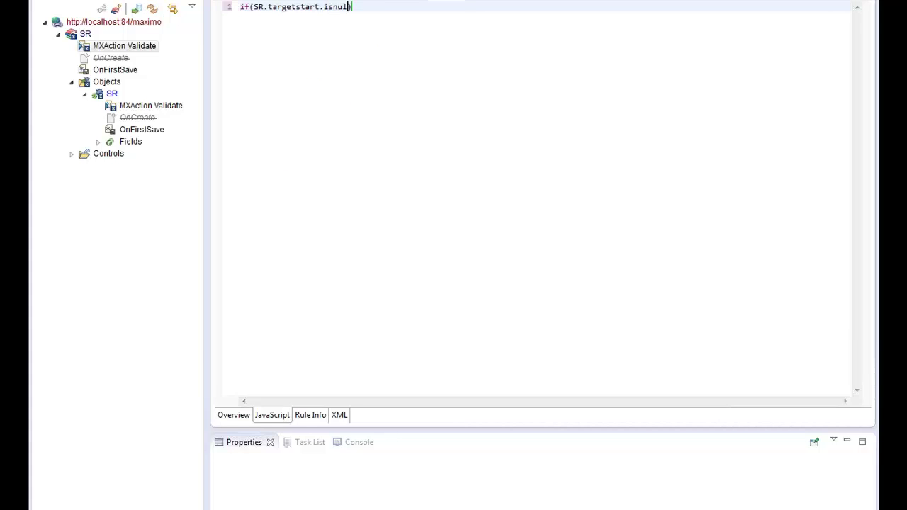
{"action": "type", "text": "l){"}
{"action": "key", "text": "Return"}
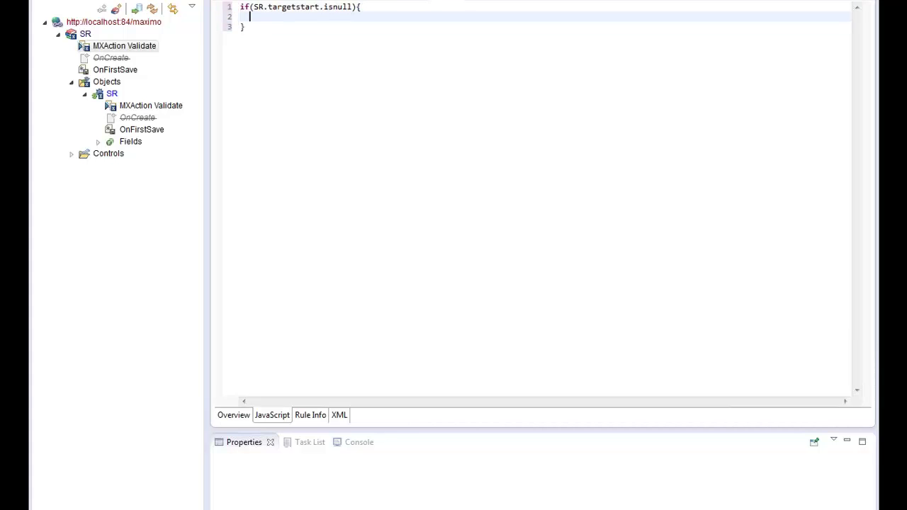
Step: Inside the if block, add a BROWSER.showErrorDialog call with an empty string argument
{"action": "key", "text": "ctrl+space"}
{"action": "key", "text": "Escape"}
{"action": "key", "text": "Tab"}
{"action": "type", "text": "BROWSER."}
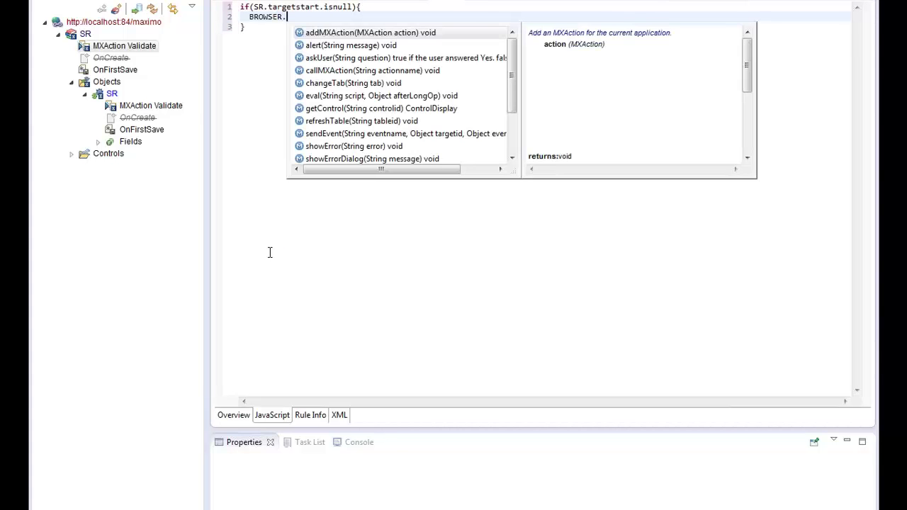
{"action": "type", "text": "sho"}
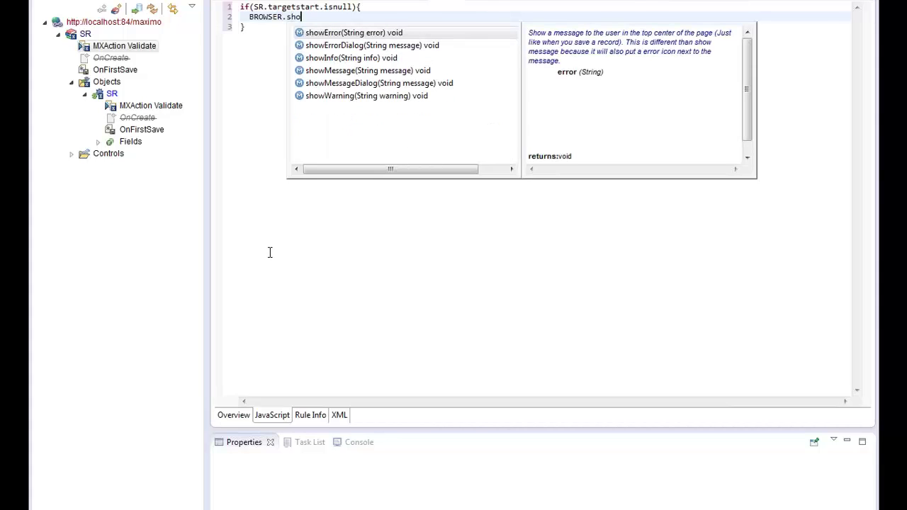
{"action": "key", "text": "Down"}
{"action": "key", "text": "Return"}
{"action": "type", "text": "'"}
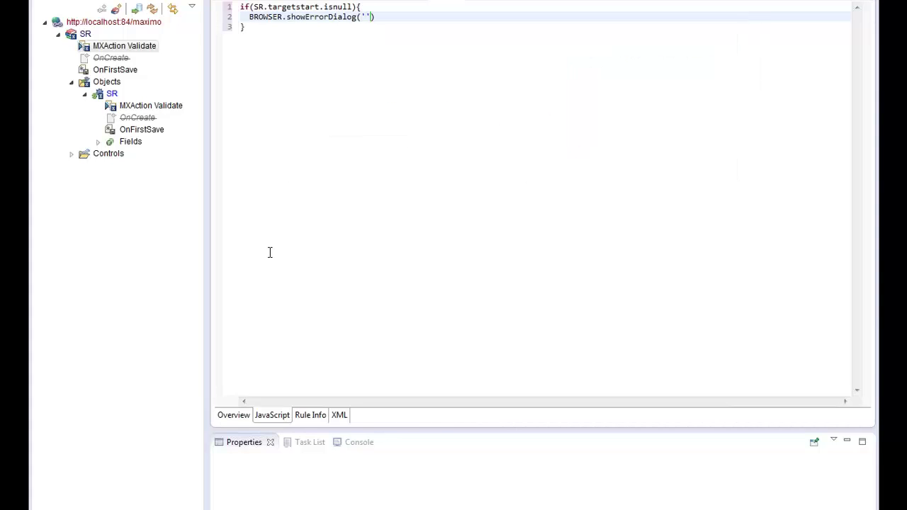
Step: Set the error dialog message to 'Please enter a valid target start date' and end the statement with clean syntax
{"action": "type", "text": "Please en"}
{"action": "type", "text": "ter a valid "}
{"action": "type", "text": "target starte"}
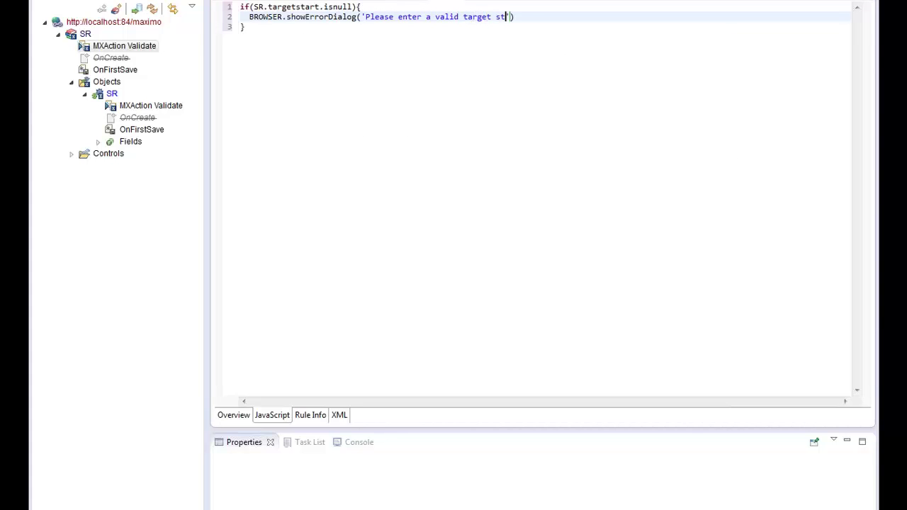
{"action": "key", "text": "BackSpace"}
{"action": "type", "text": "date');"}
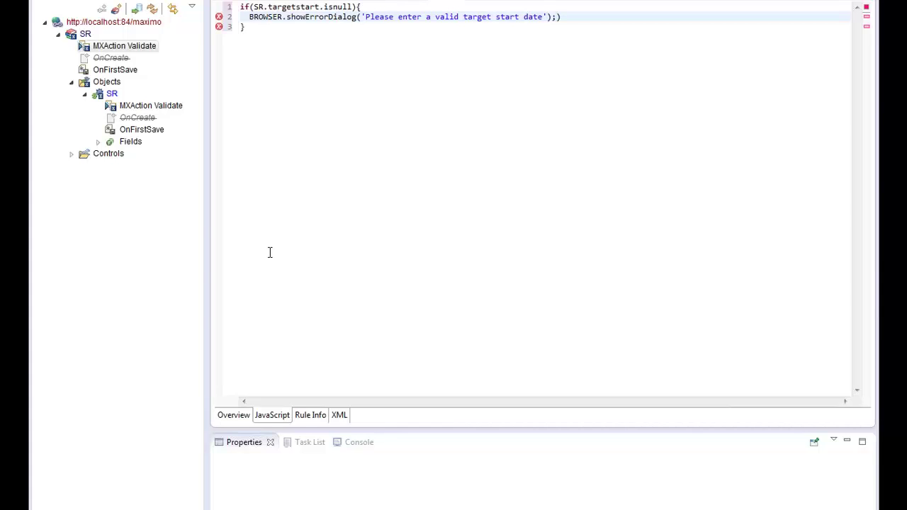
{"action": "key", "text": "Delete"}
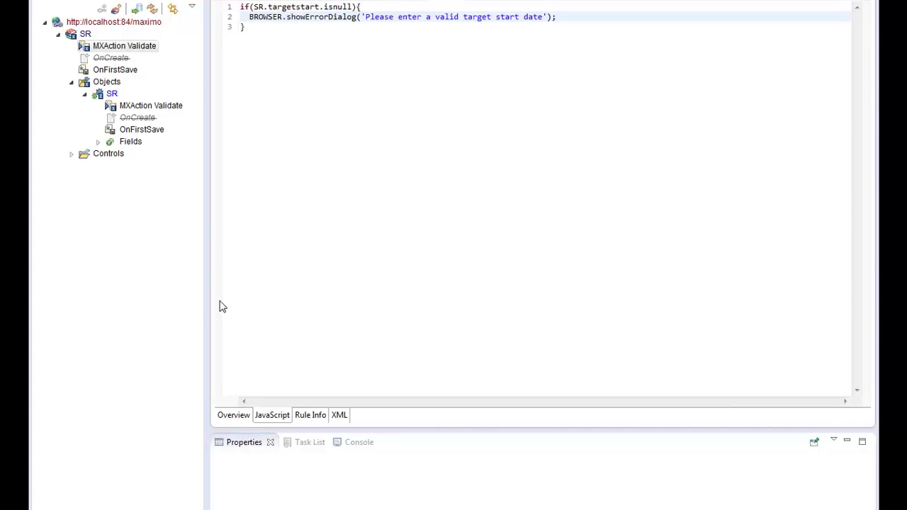